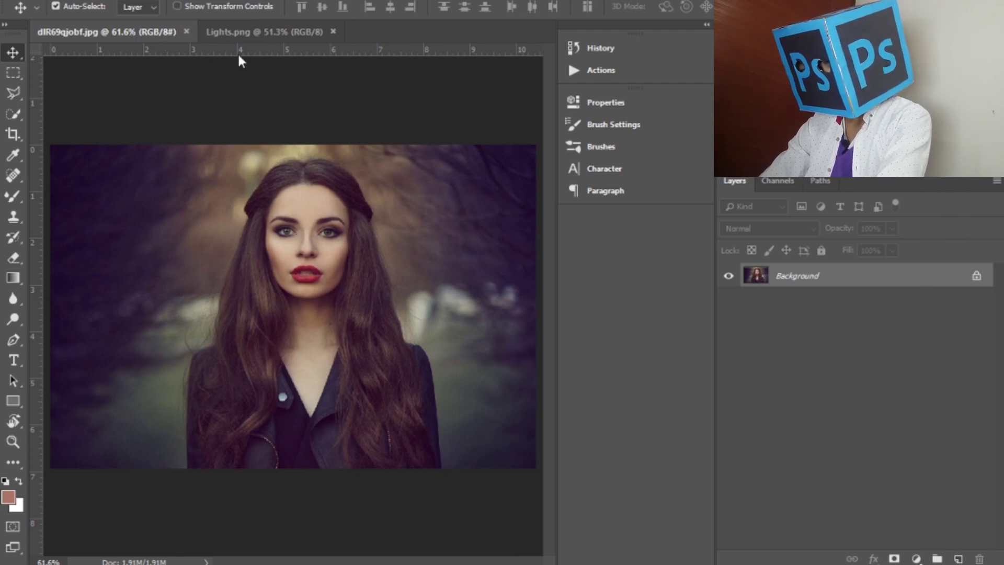
Step: Unlock the background layer of Lights.png and move it into the portrait document as a new layer
left_click(263, 38)
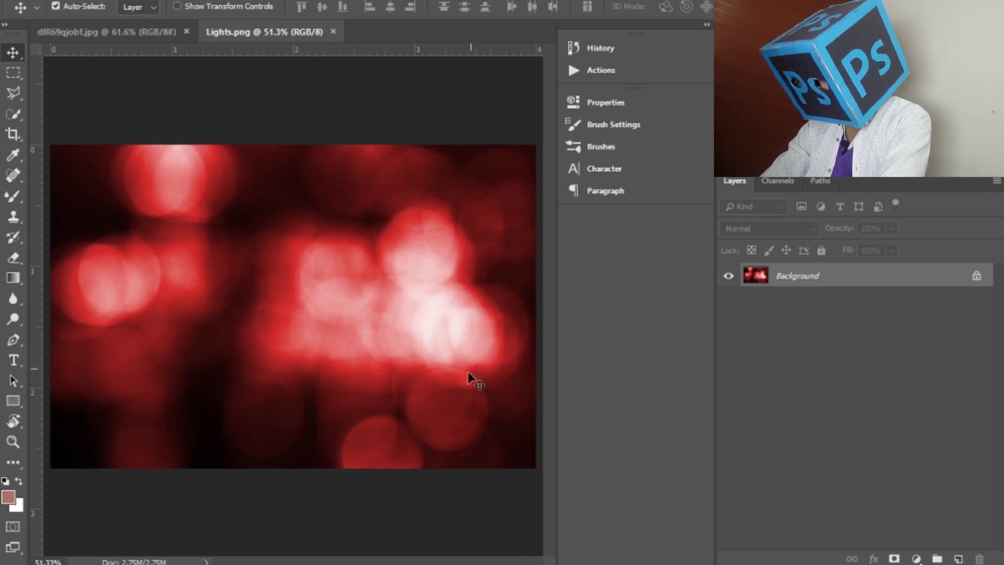
left_click(977, 272)
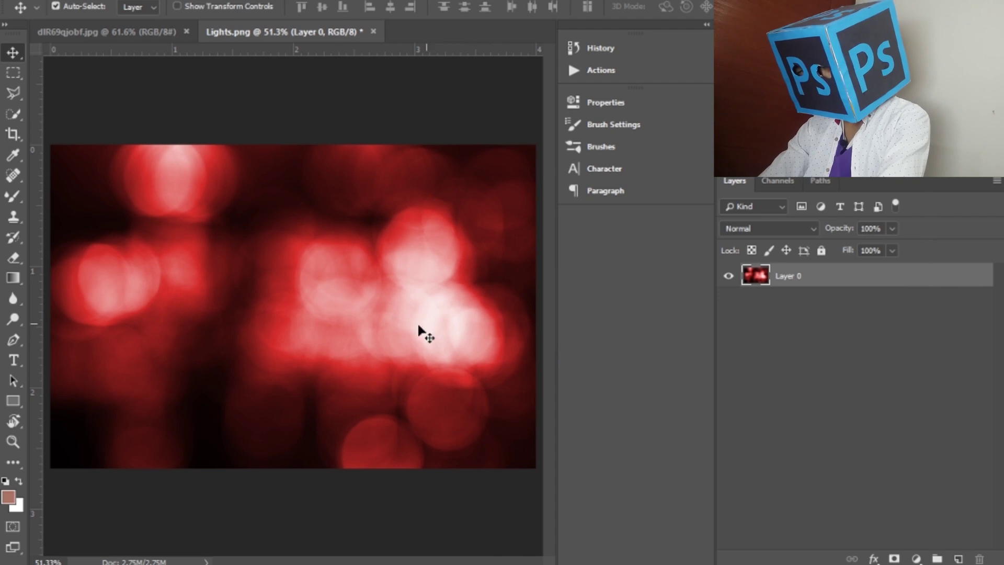
left_click_drag(399, 339, 325, 386)
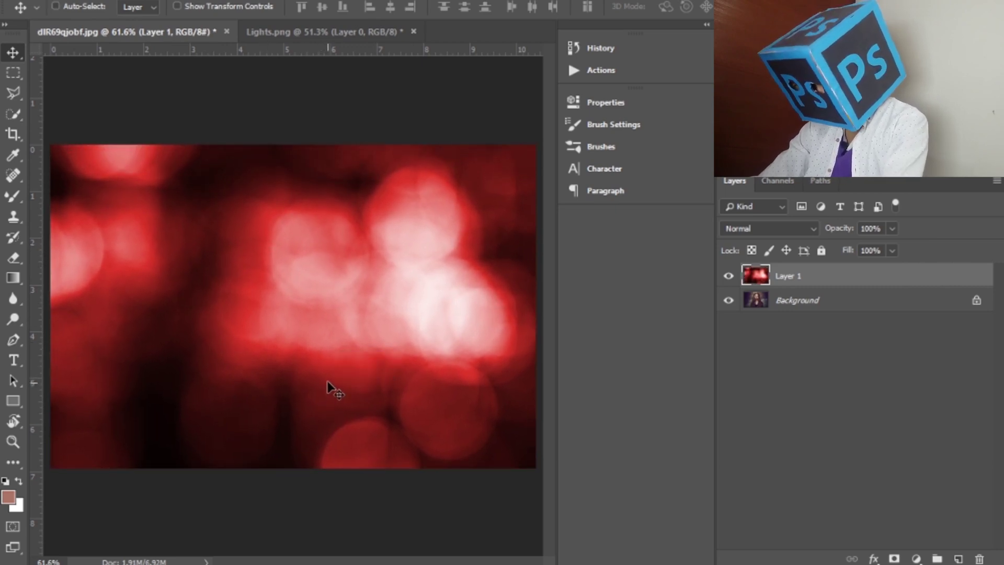
Step: Scale the lights layer to 91.75% with Free Transform and position it over the whole portrait
key("ctrl+t")
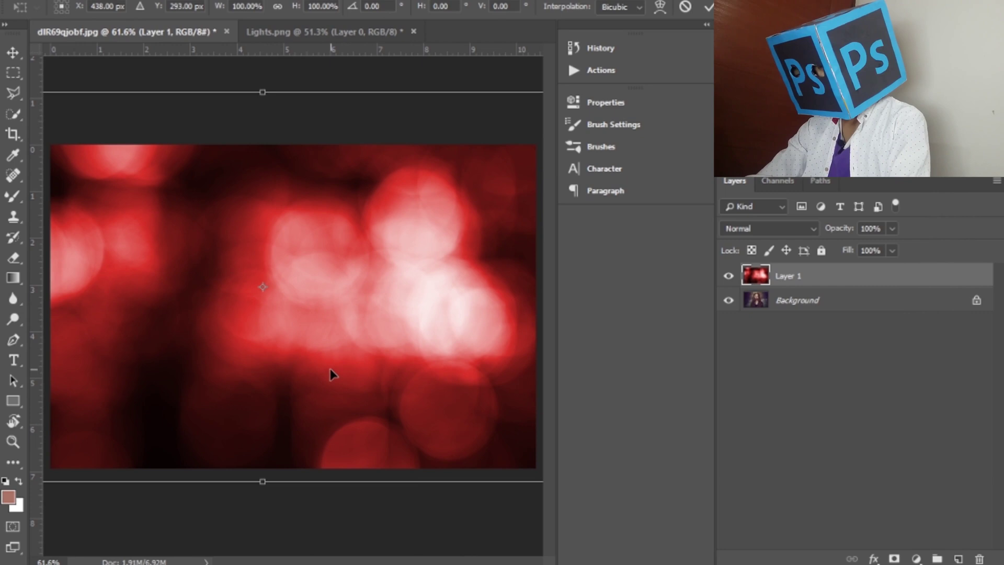
key("ctrl+0")
left_click_drag(486, 149, 433, 187)
left_click_drag(353, 236, 354, 240)
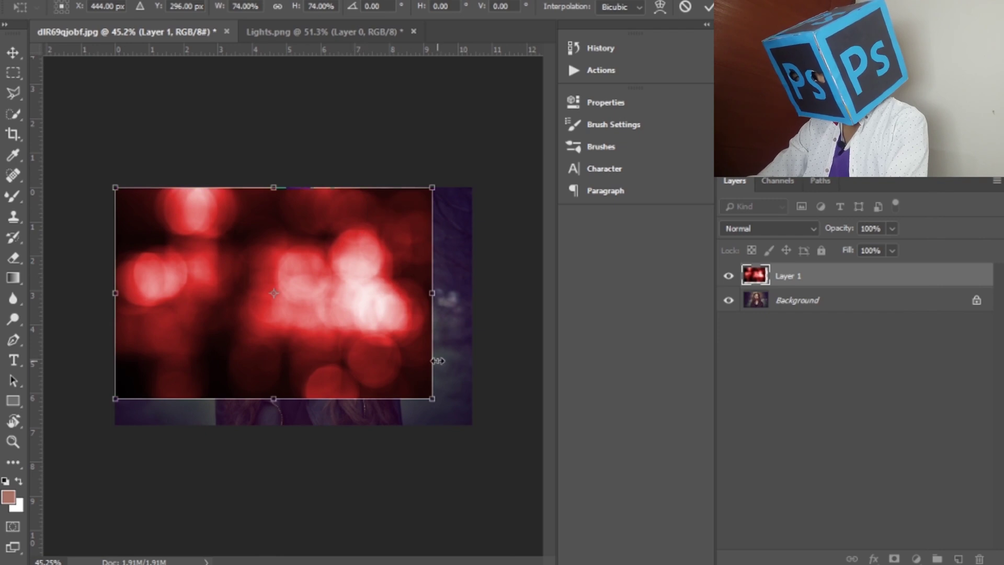
left_click_drag(432, 399, 483, 473)
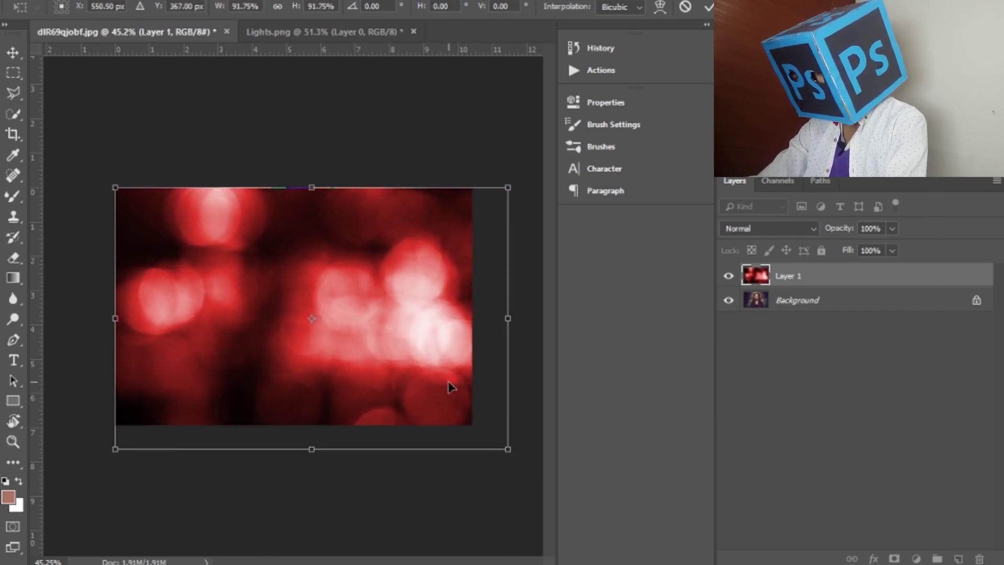
left_click_drag(448, 387, 426, 366)
key("Return")
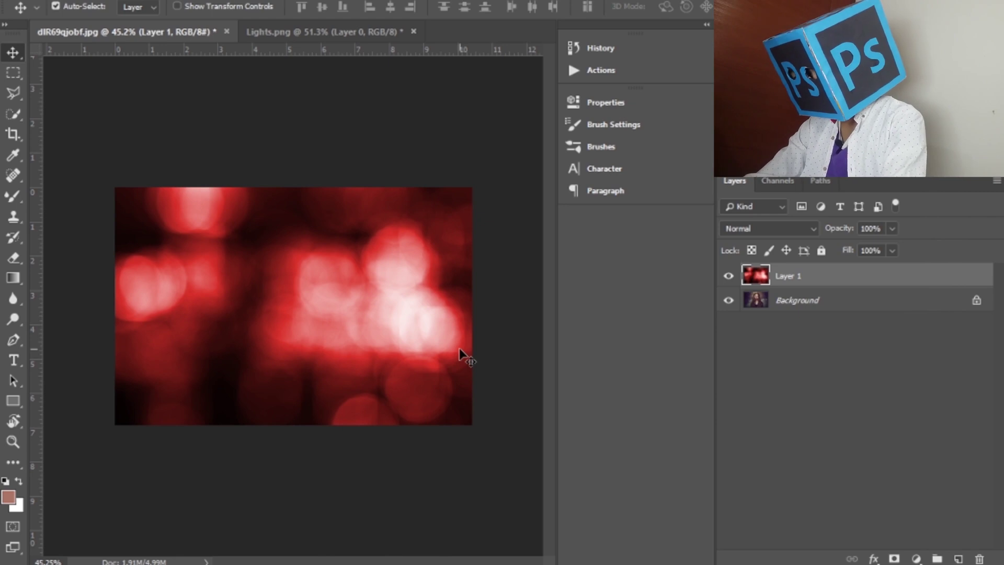
key("ctrl+0")
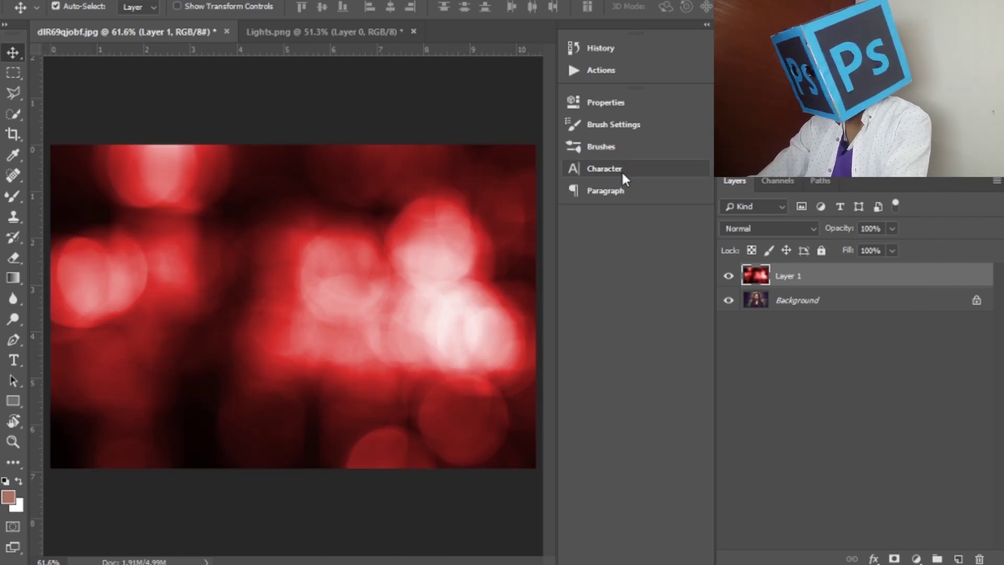
Step: Set the lights layer's blend mode to Screen
left_click(768, 229)
scroll(782, 237, "down", 3)
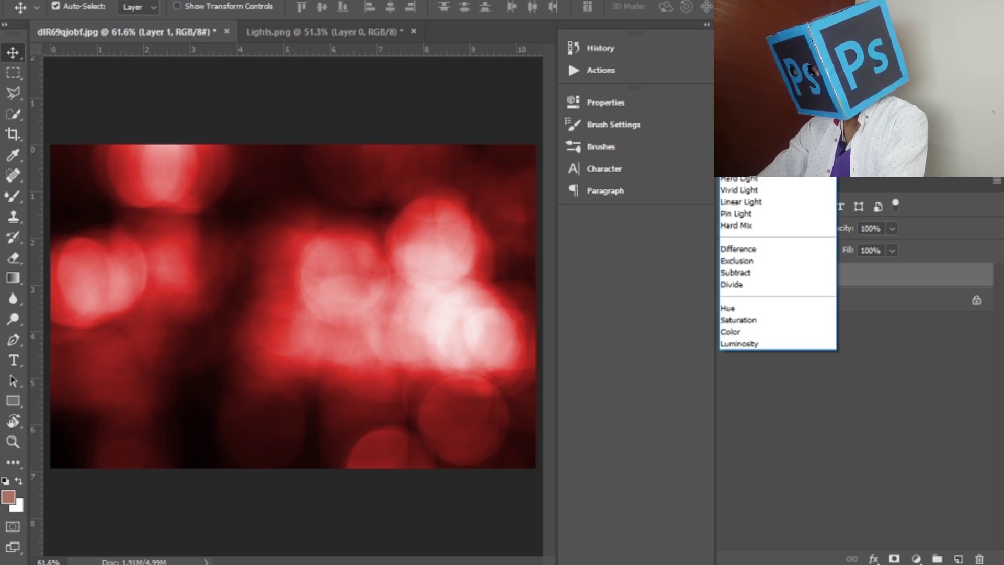
scroll(780, 264, "up", 1)
left_click(737, 132)
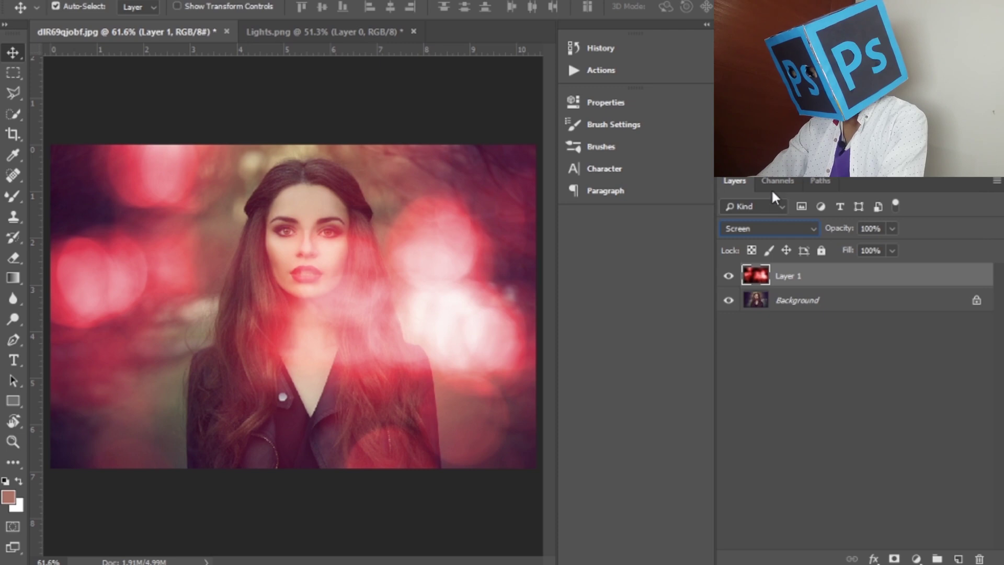
Step: Try the Soft Light, Overlay and Multiply blend modes on the lights layer and return it to Screen
left_click(777, 227)
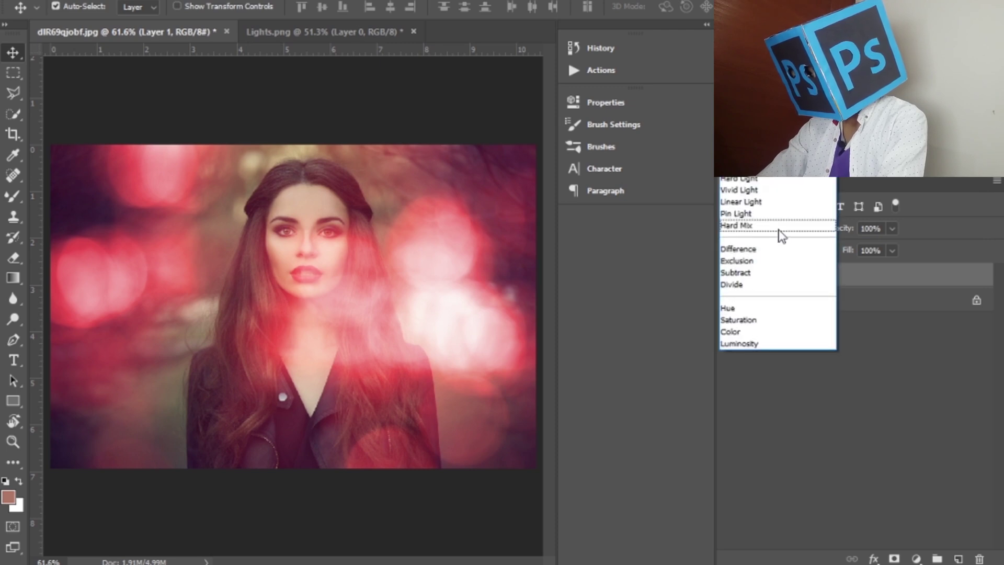
left_click(776, 166)
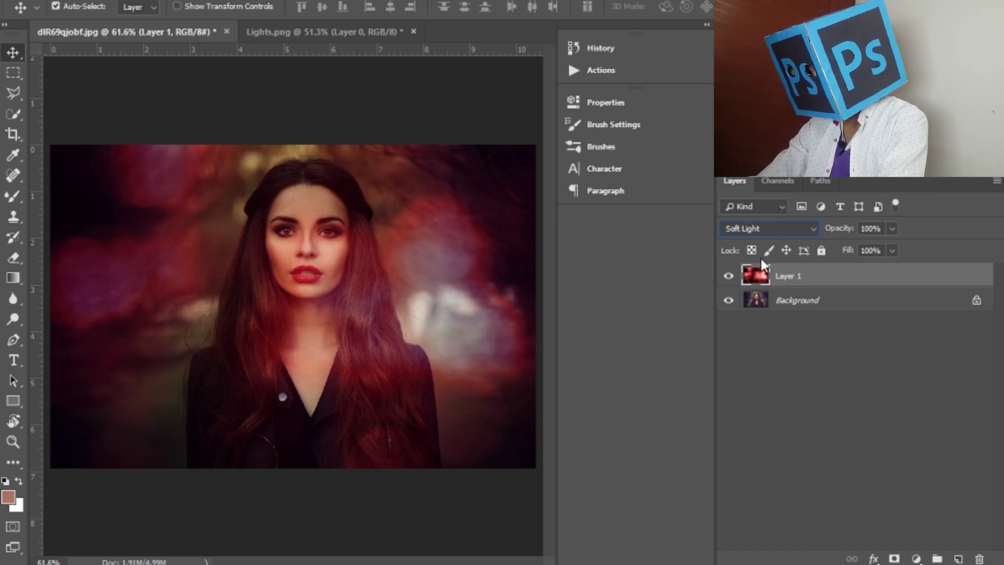
left_click(770, 229)
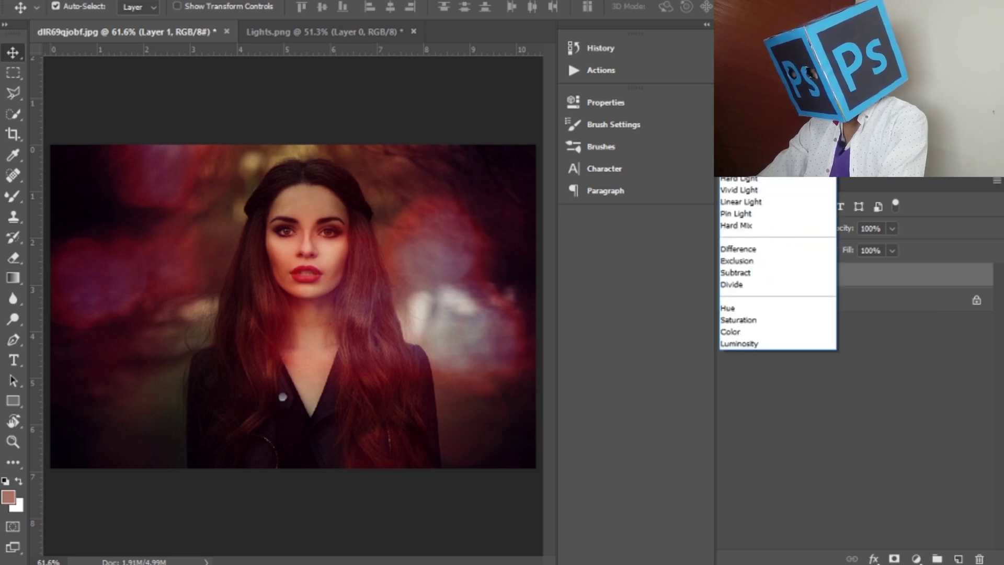
left_click(774, 156)
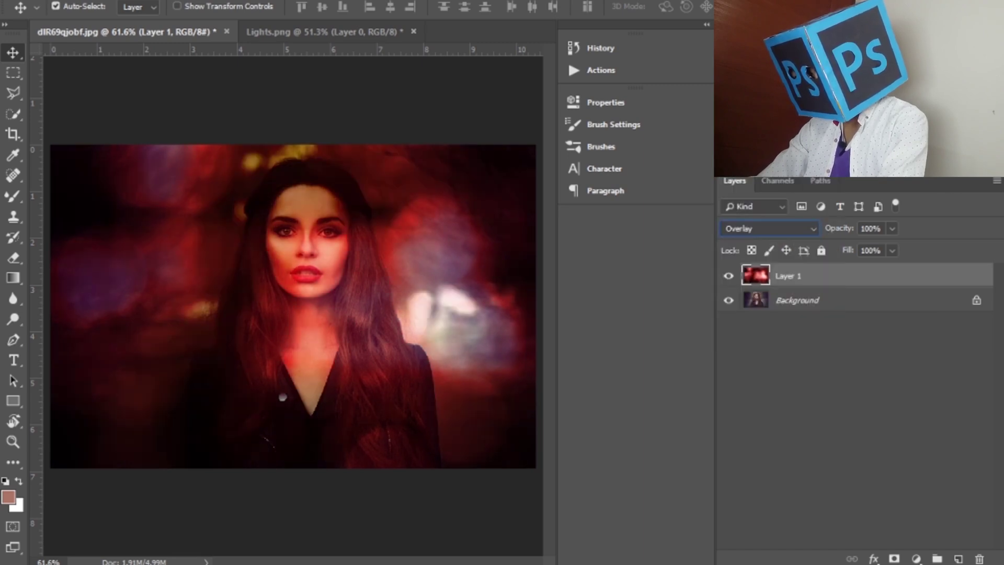
left_click(777, 233)
left_click(758, 24)
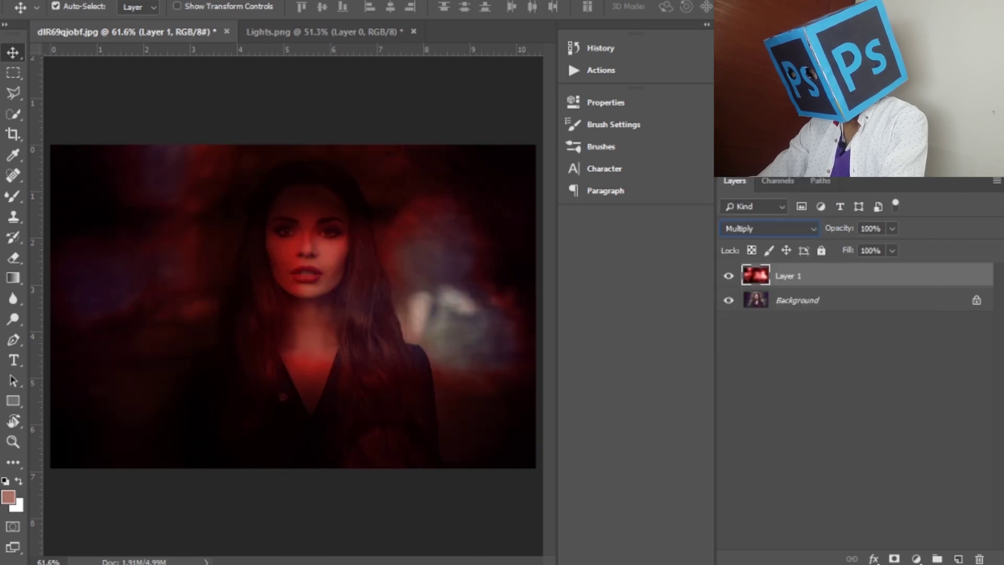
left_click(769, 226)
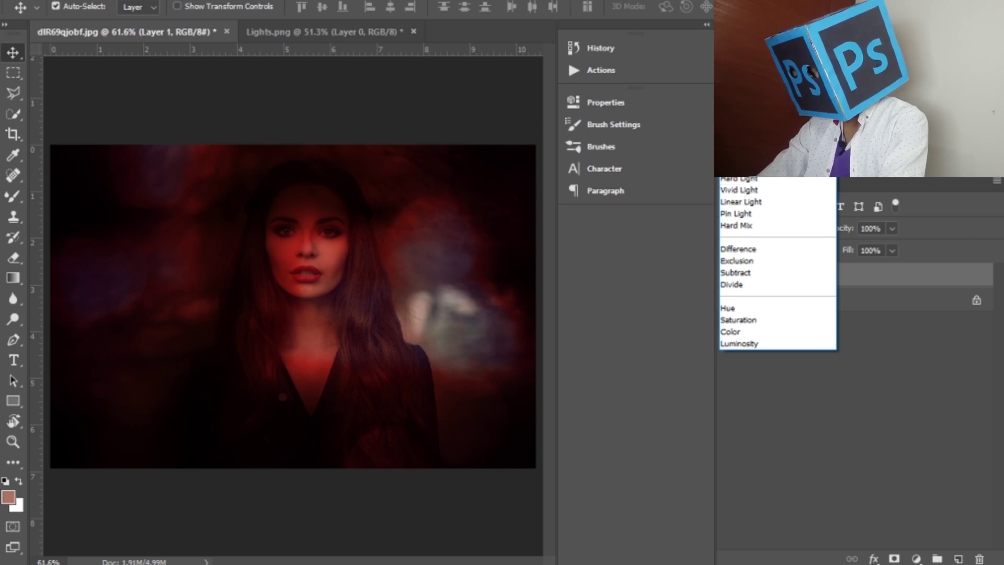
left_click(737, 95)
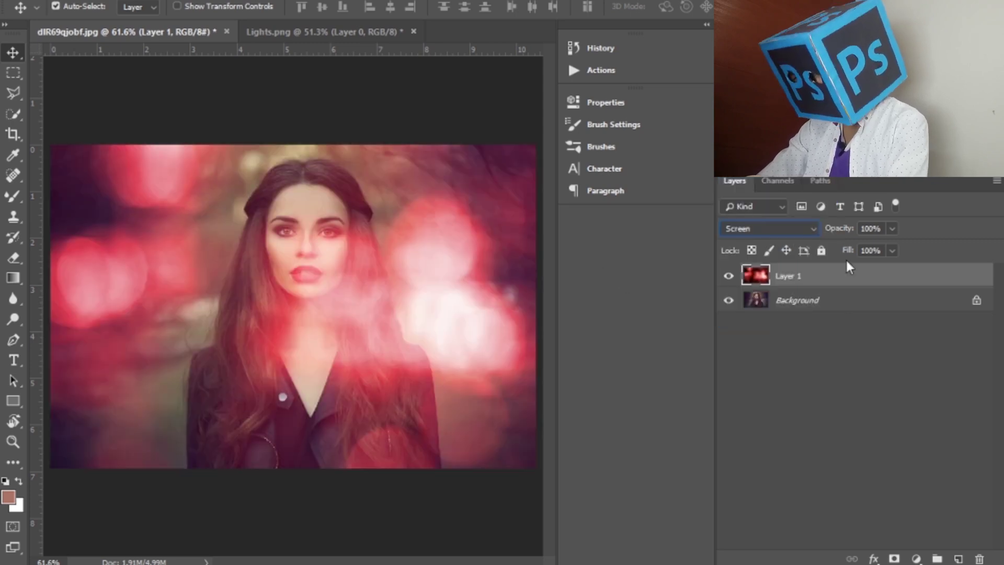
Step: Shift the lights layer about 0.52 in to the right with Free Transform
key("ctrl+t")
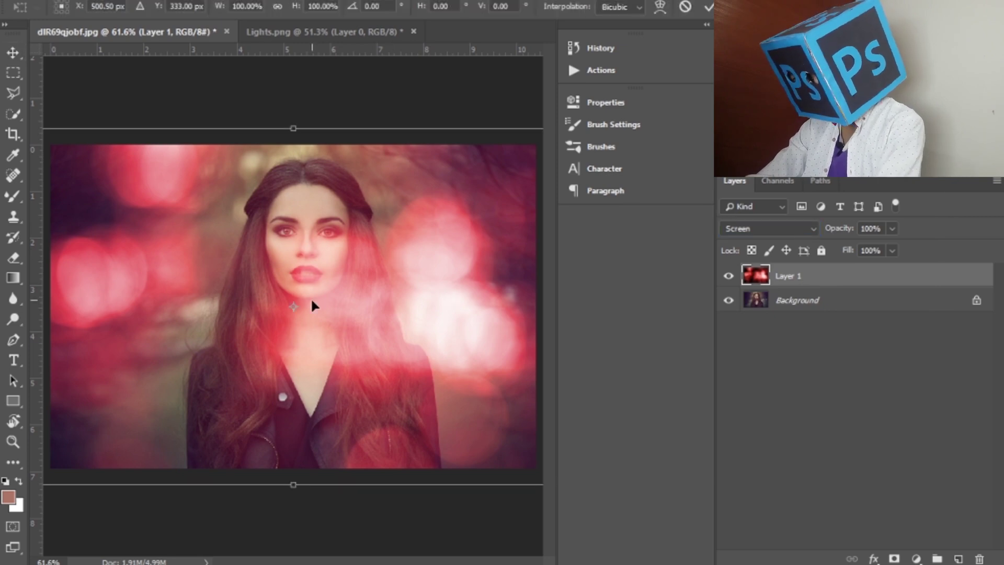
key("ctrl+minus")
left_click_drag(372, 286, 389, 292)
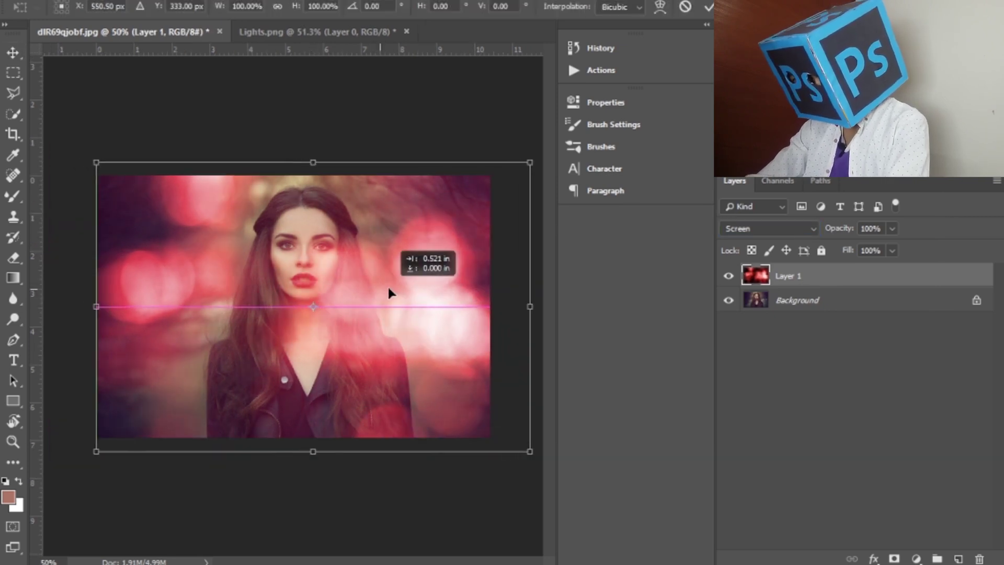
key("Return")
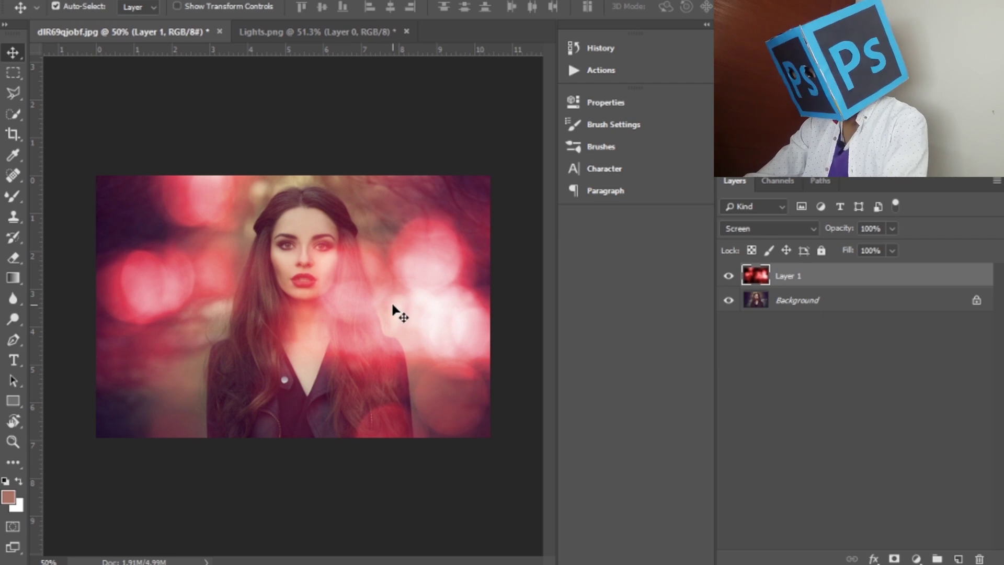
key("ctrl+0")
key("ctrl")
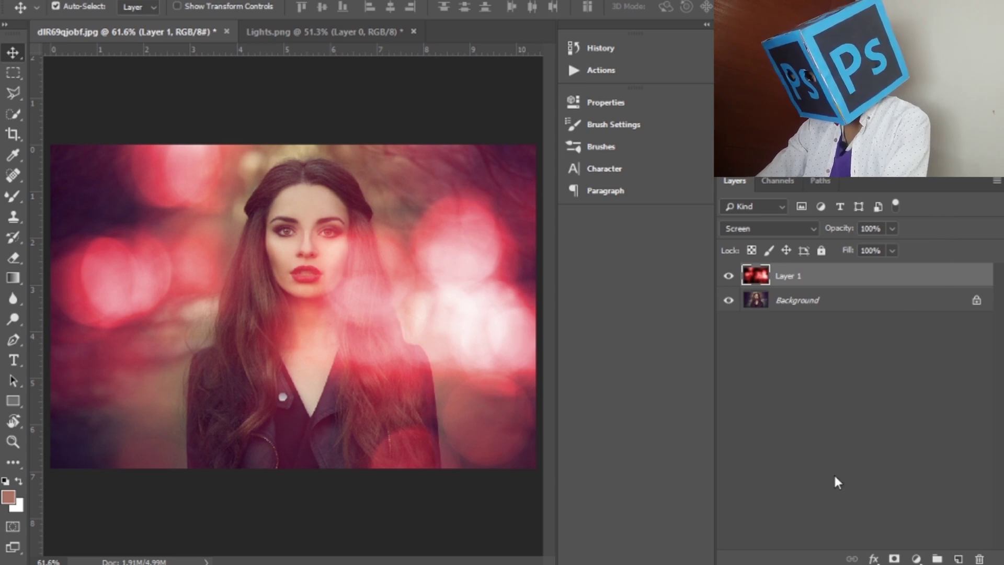
Step: Add a Color Lookup adjustment layer above the lights layer using the EdgyAmber.3DL 3DLUT file
left_click(917, 560)
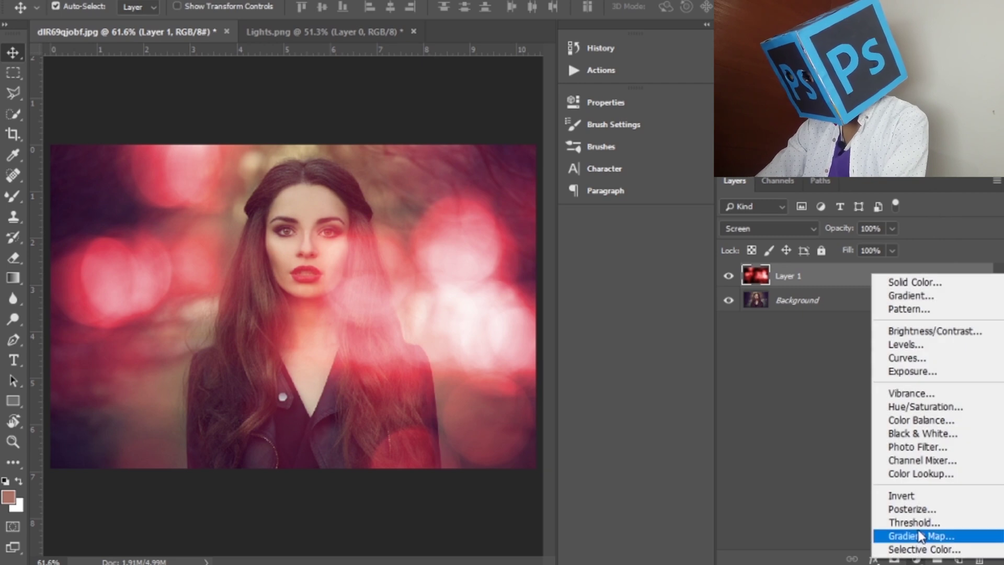
left_click(919, 471)
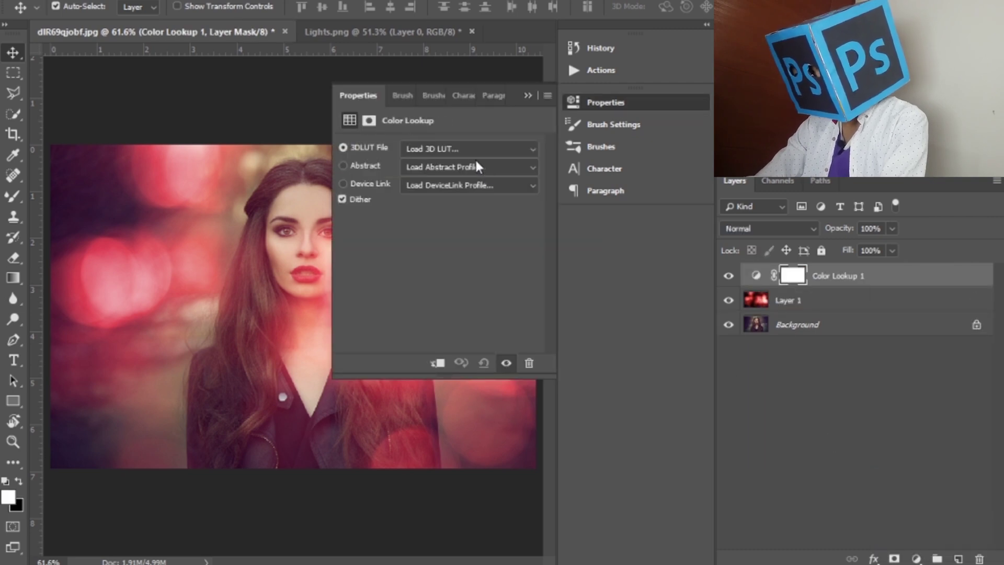
left_click(487, 148)
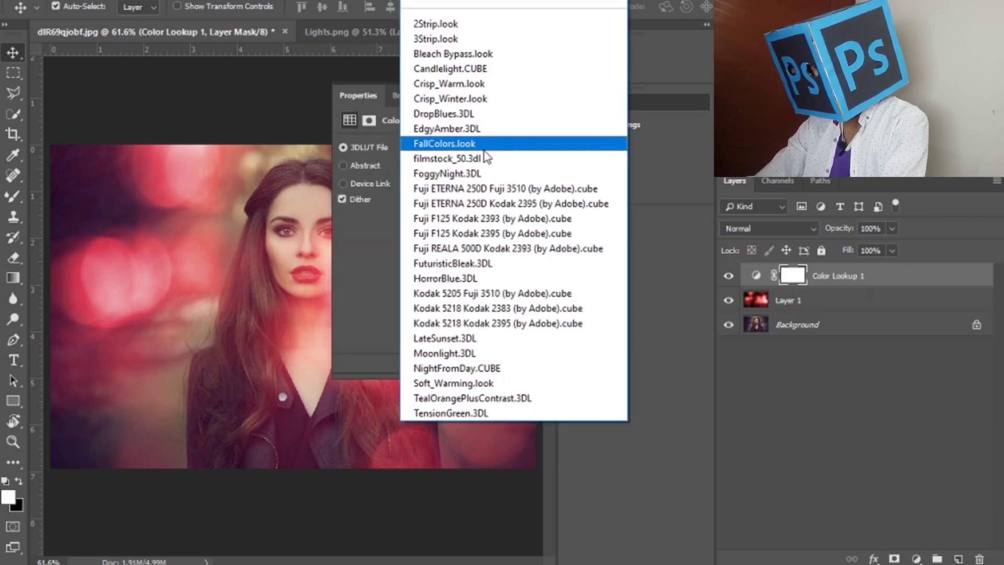
left_click(456, 128)
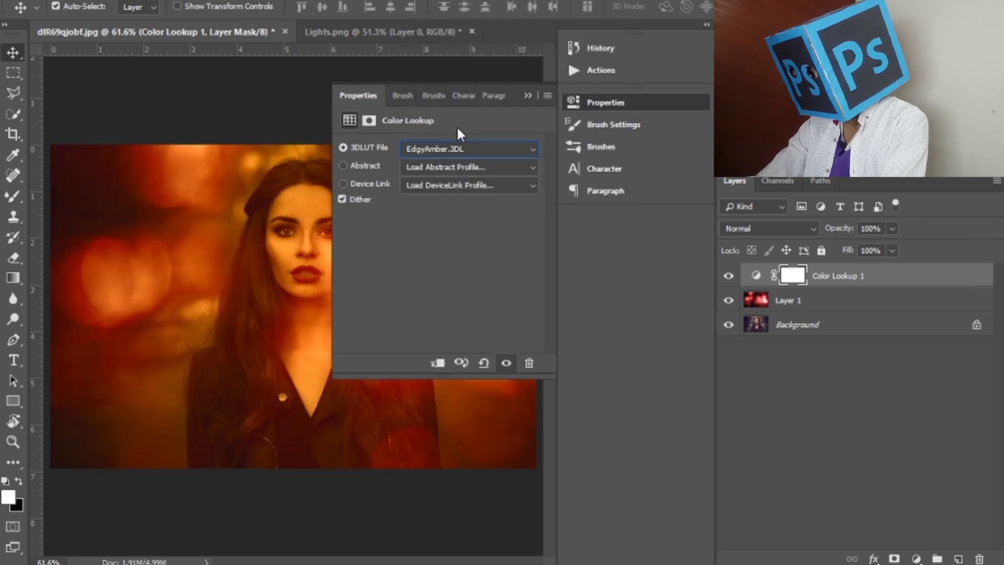
left_click(526, 95)
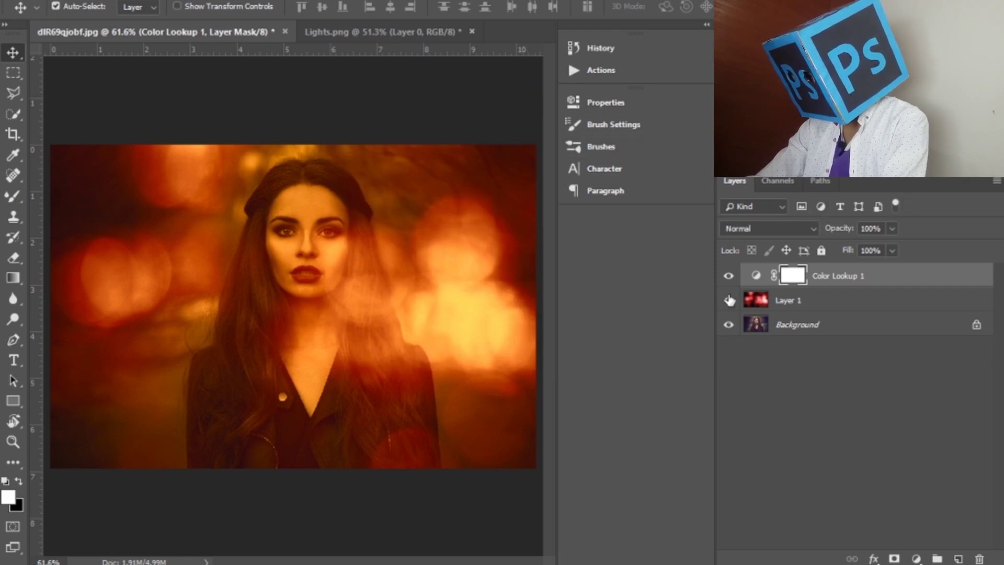
Step: Clip the Color Lookup adjustment to the lights layer so it affects only that layer
double_click(755, 274)
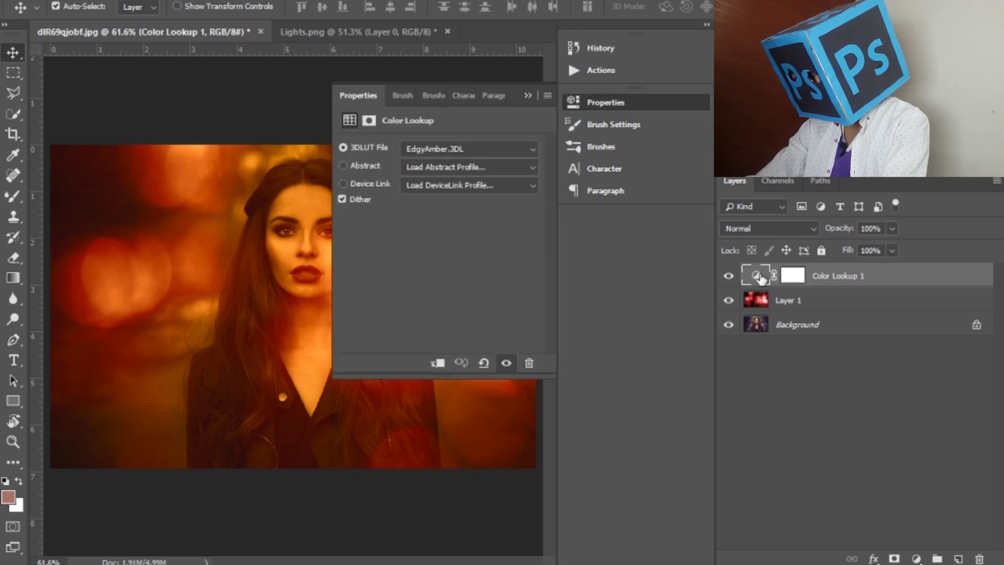
left_click(436, 364)
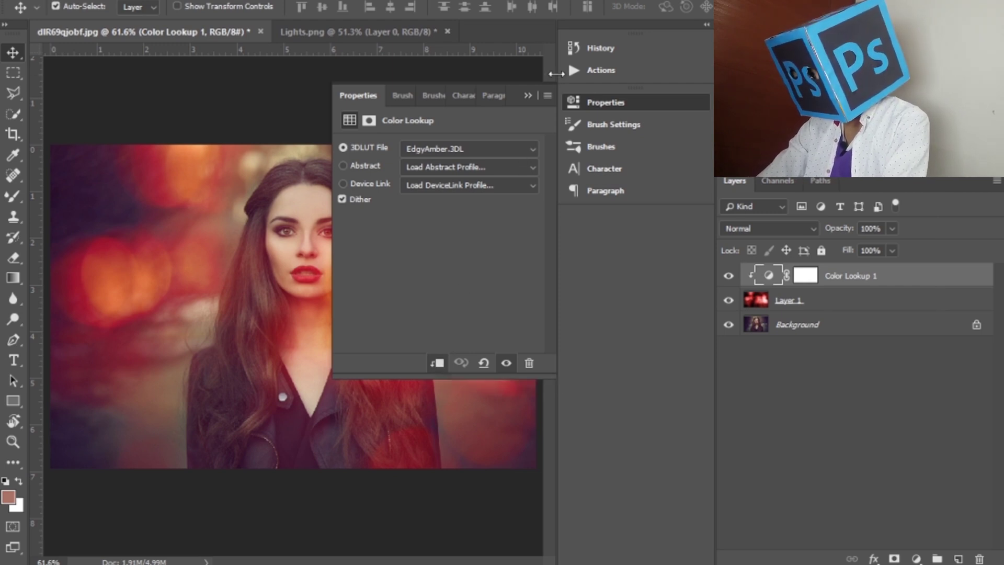
left_click(526, 96)
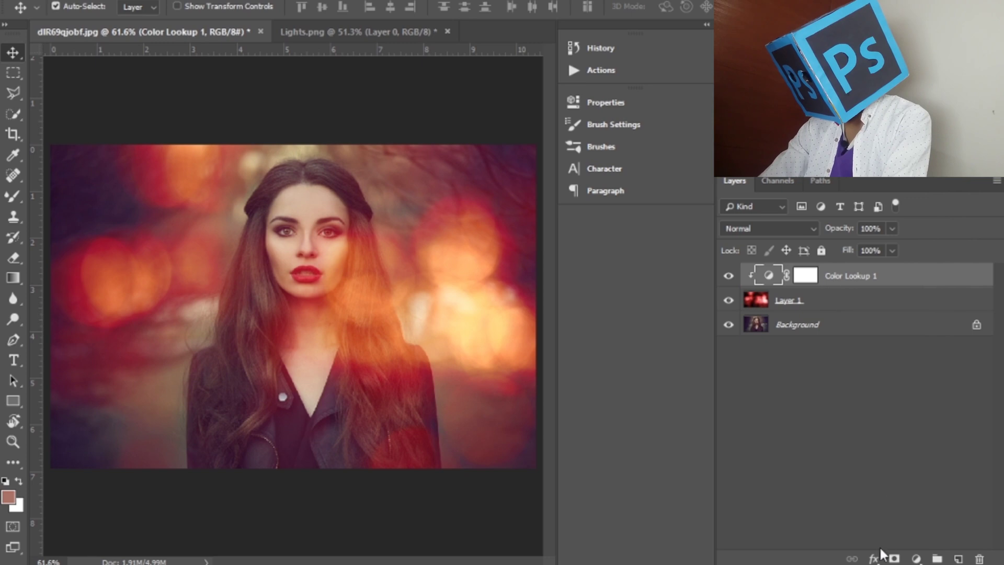
Step: Add an unclipped Brightness/Contrast adjustment layer on top of the stack with contrast set to 48
left_click(915, 559)
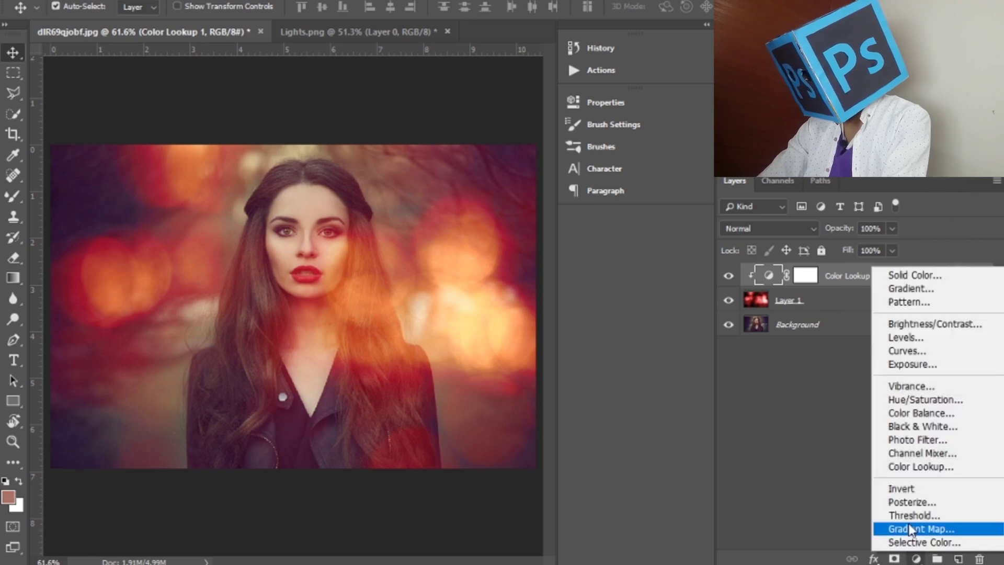
left_click(926, 324)
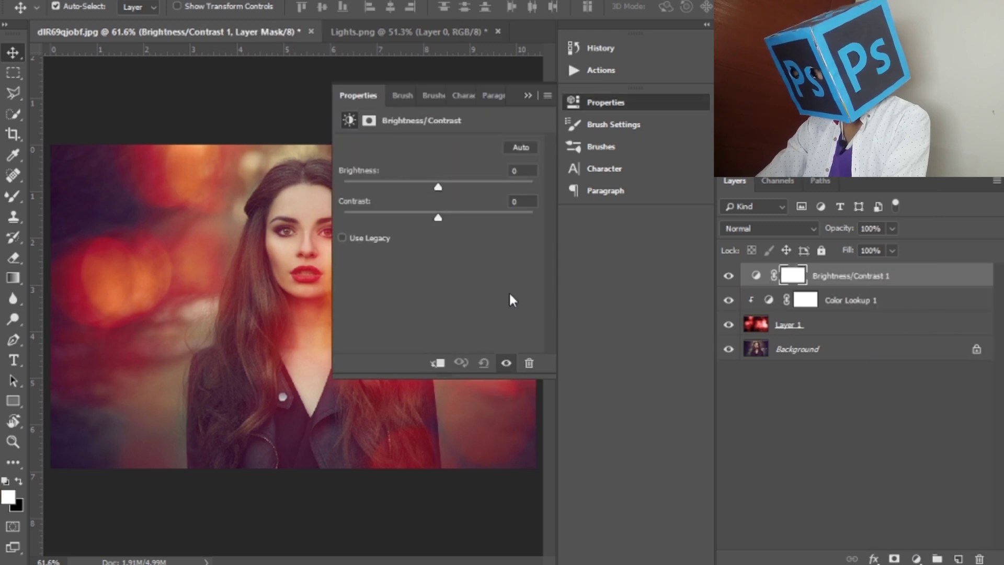
left_click_drag(433, 217, 472, 217)
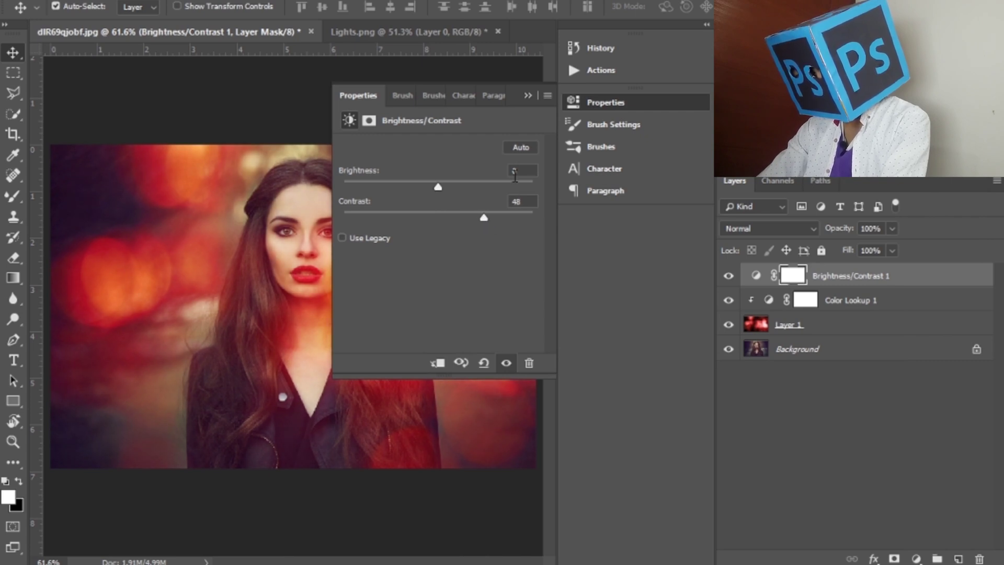
left_click(436, 363)
left_click(436, 363)
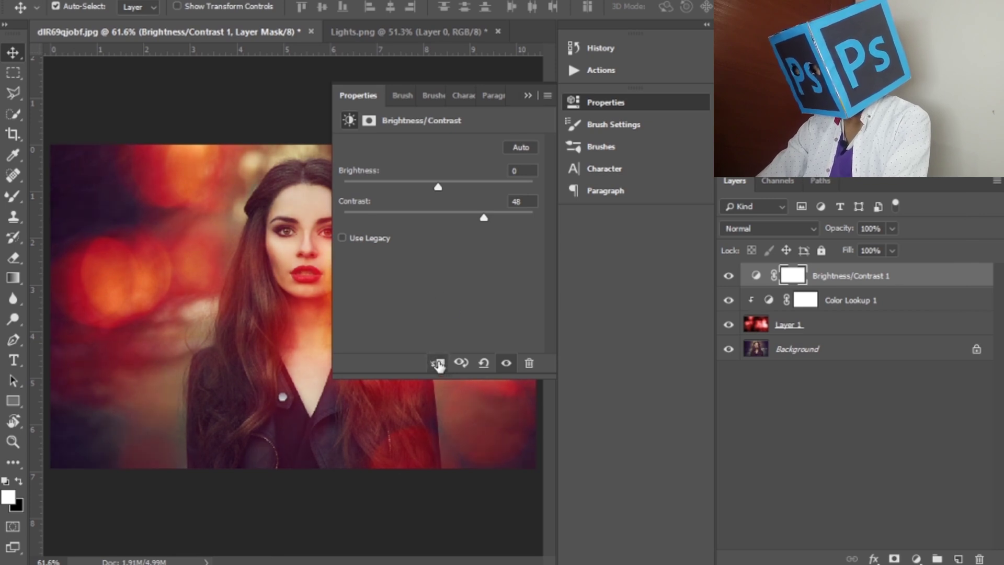
left_click(526, 94)
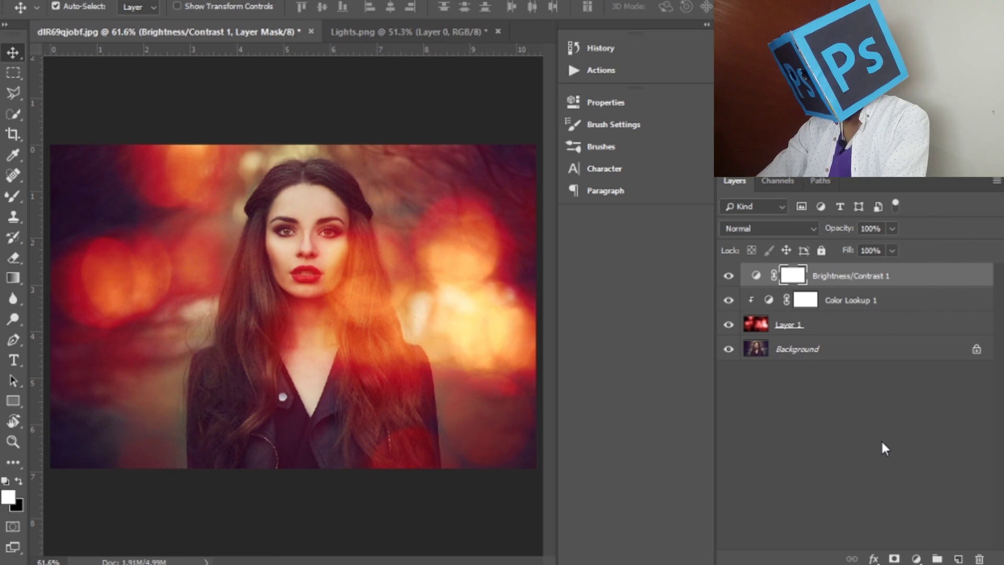
Step: Add a Curves adjustment layer with a slight RGB midtone lift and move it directly above the lights layer, clipped to it
left_click(916, 558)
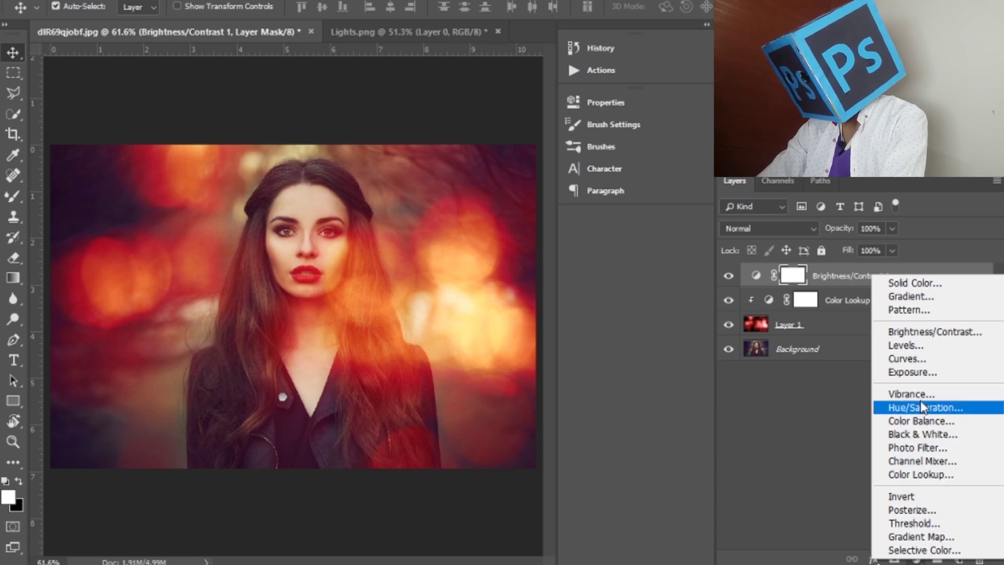
left_click(913, 358)
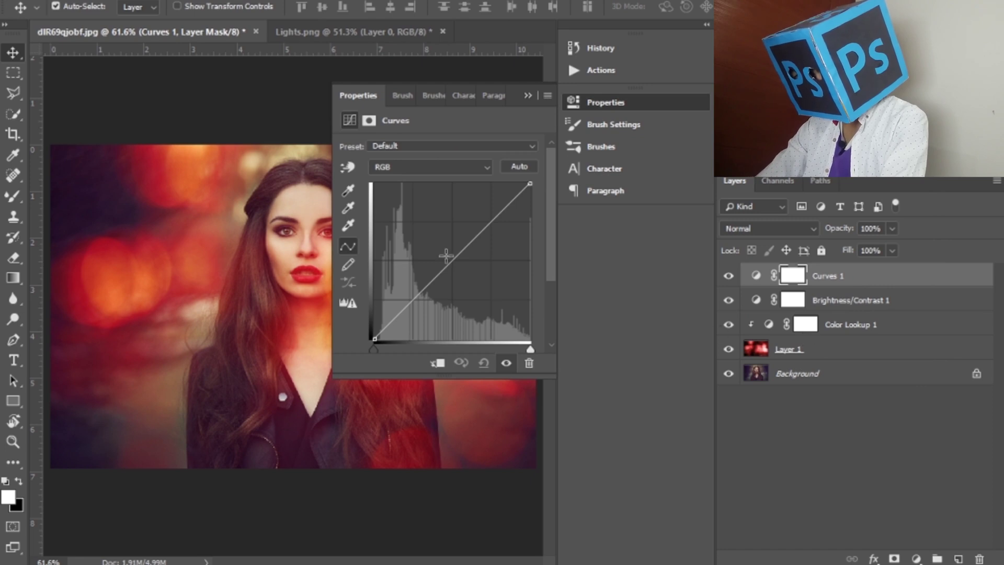
left_click_drag(446, 256, 453, 256)
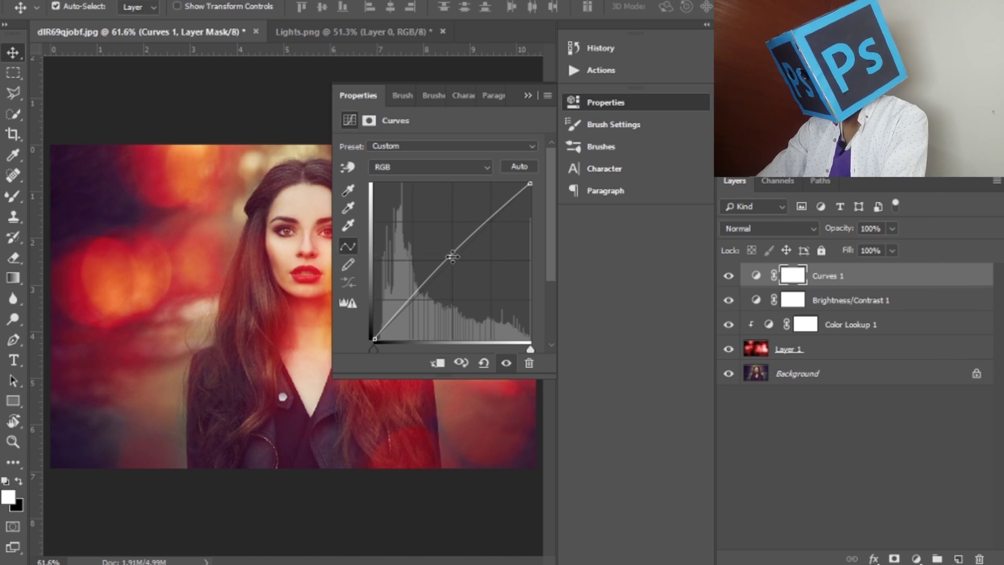
left_click_drag(839, 280, 838, 334)
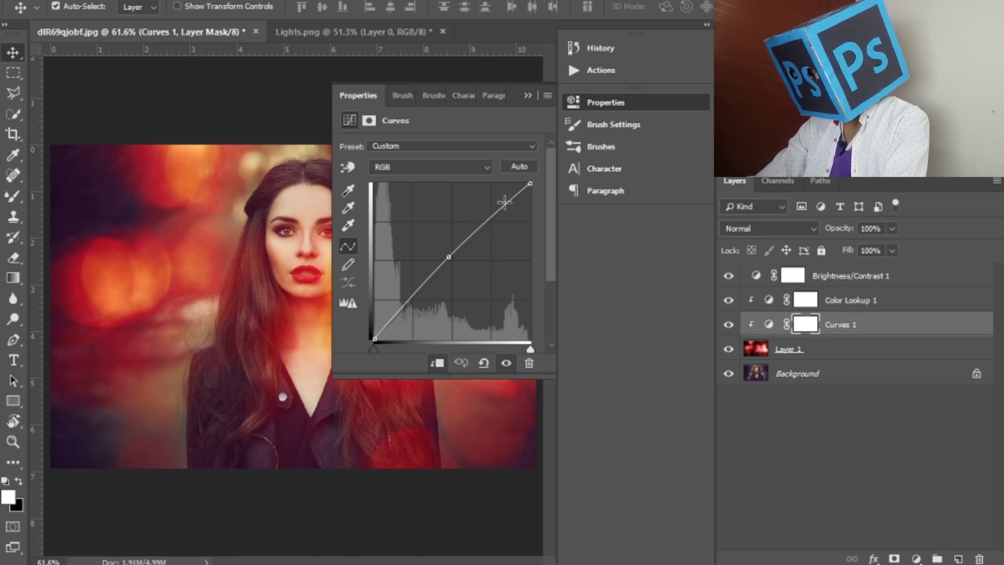
left_click(528, 98)
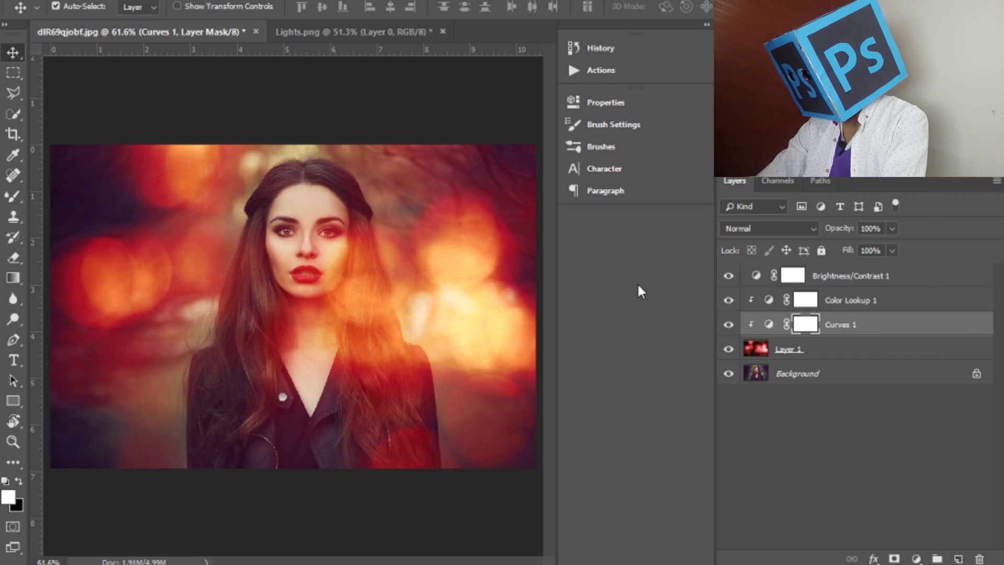
Step: Compare the composite with and without the Brightness/Contrast adjustment by toggling that layer's visibility
left_click(833, 275)
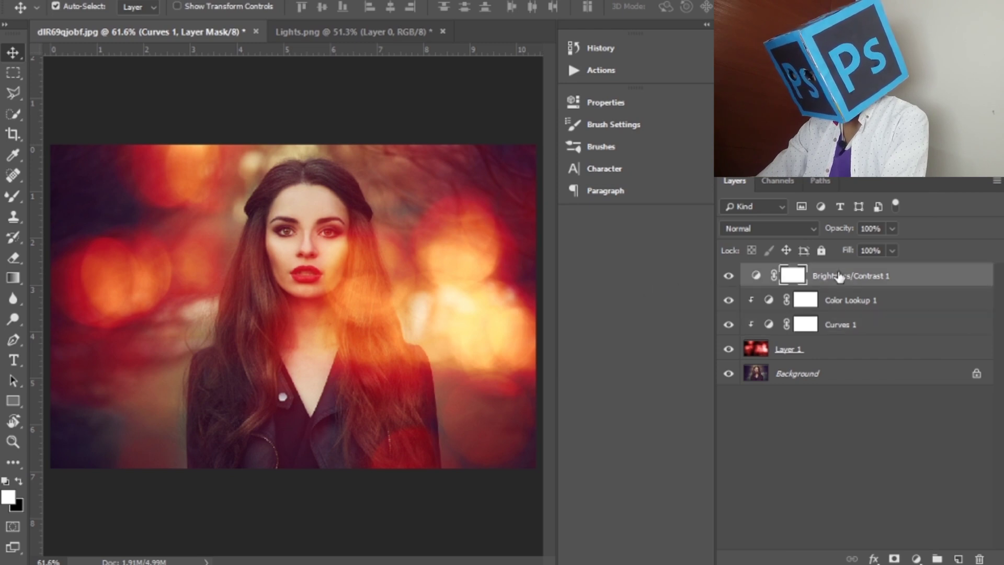
left_click(727, 275)
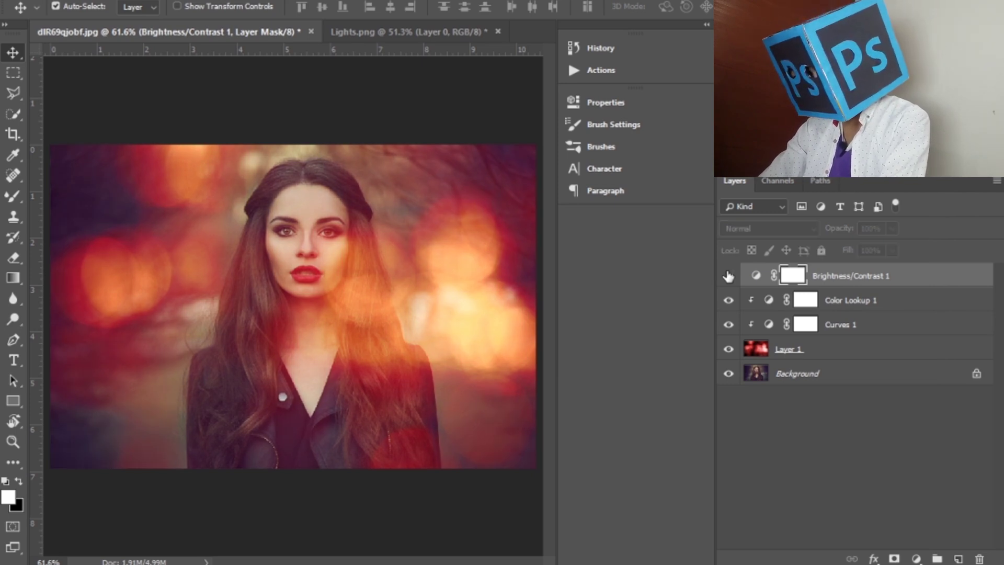
left_click(728, 276)
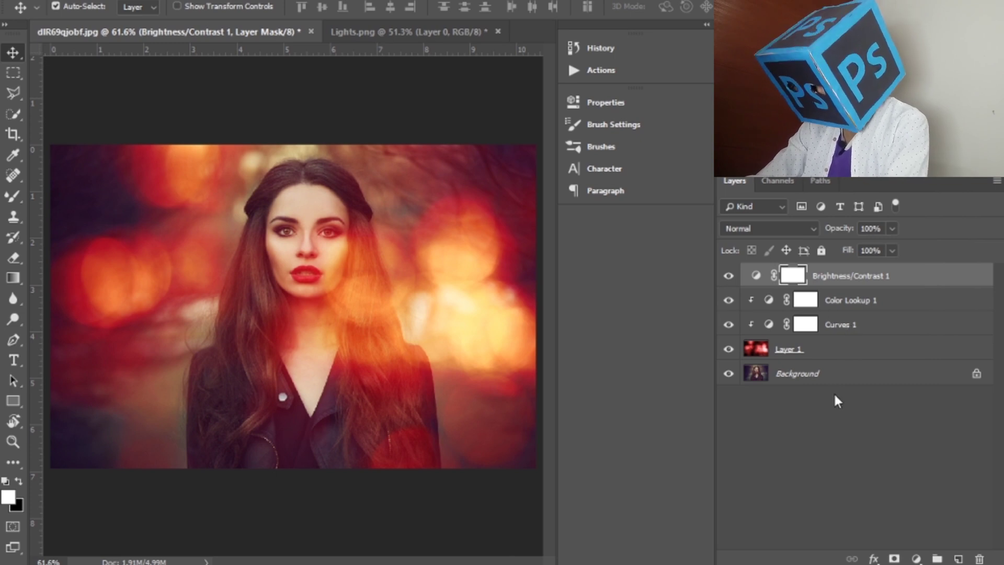
Step: Duplicate the Background layer and hide the original
left_click(841, 379)
key("ctrl+j")
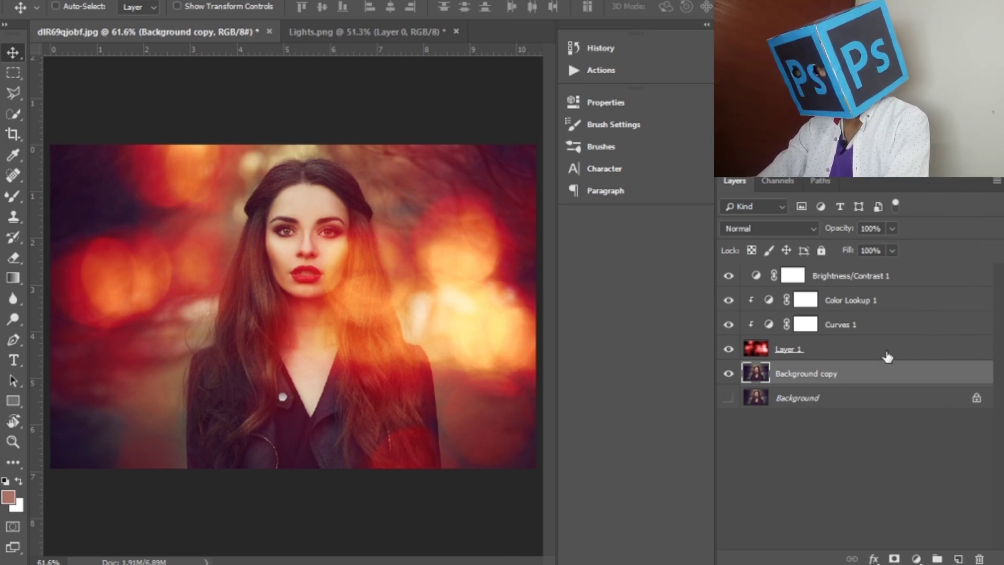
Step: Stamp all visible layers into a new layer at the top of the stack and name it Camera Raw
key("ctrl+shift+alt+e")
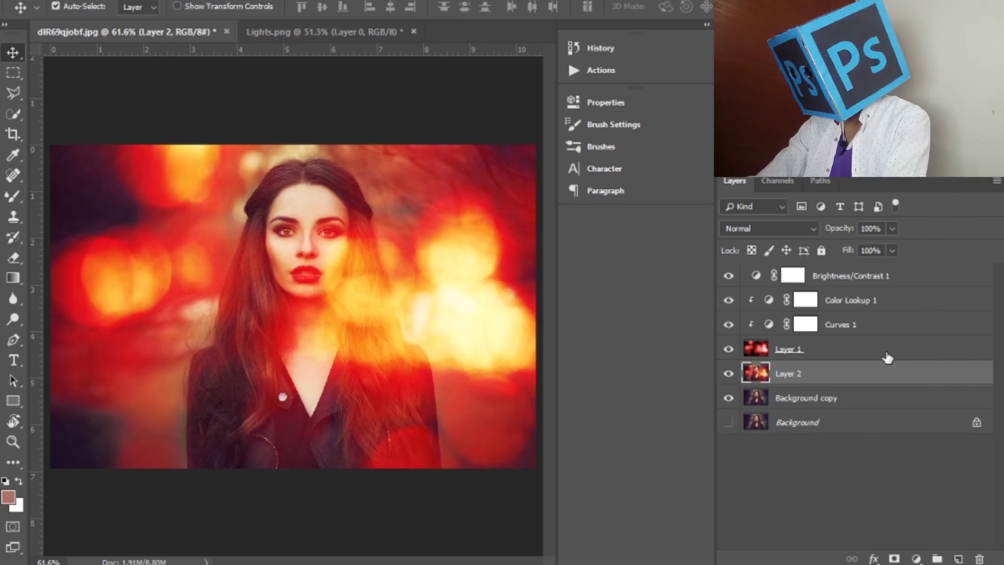
left_click_drag(853, 369, 845, 269)
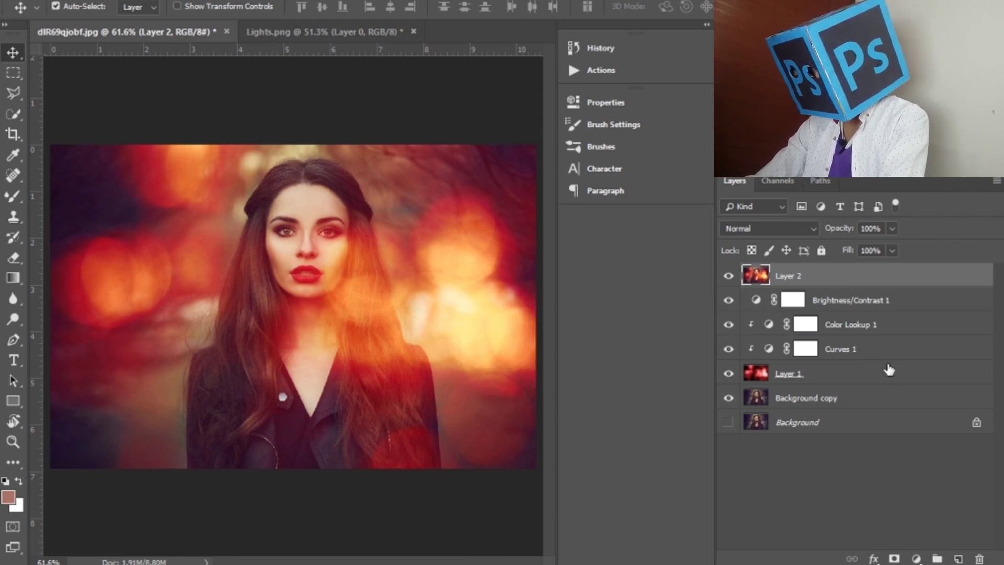
double_click(787, 275)
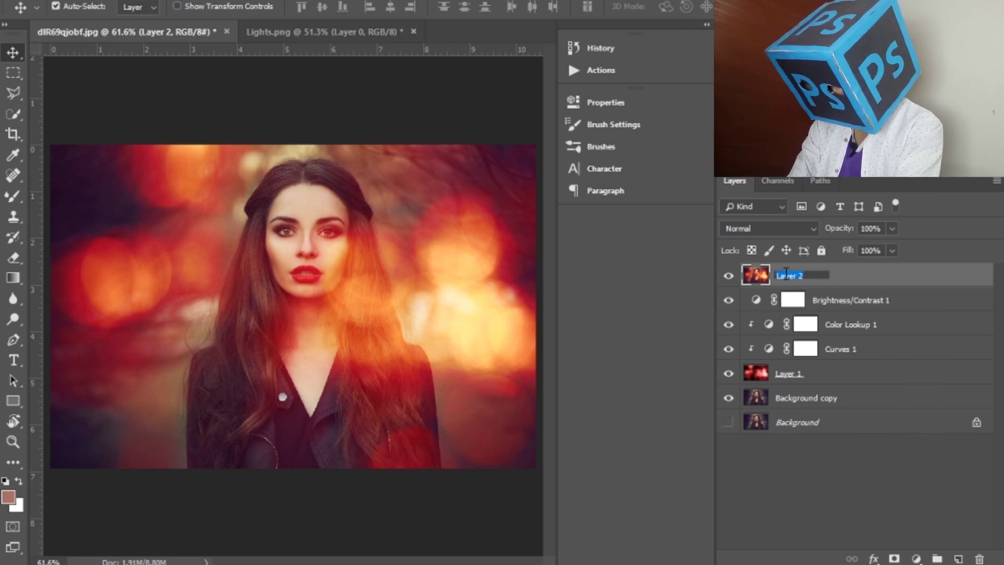
type("Co")
type("me")
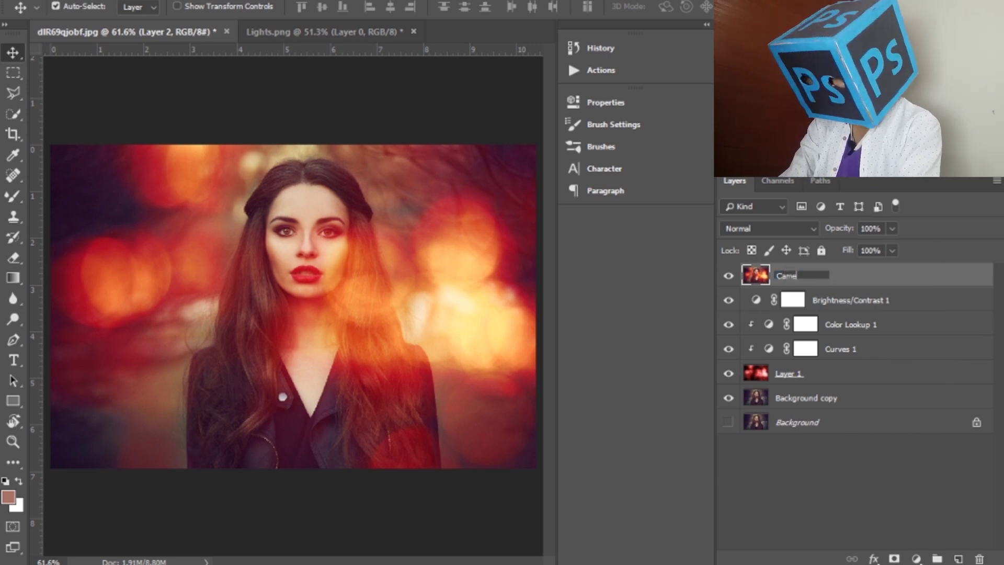
type("ra Ra")
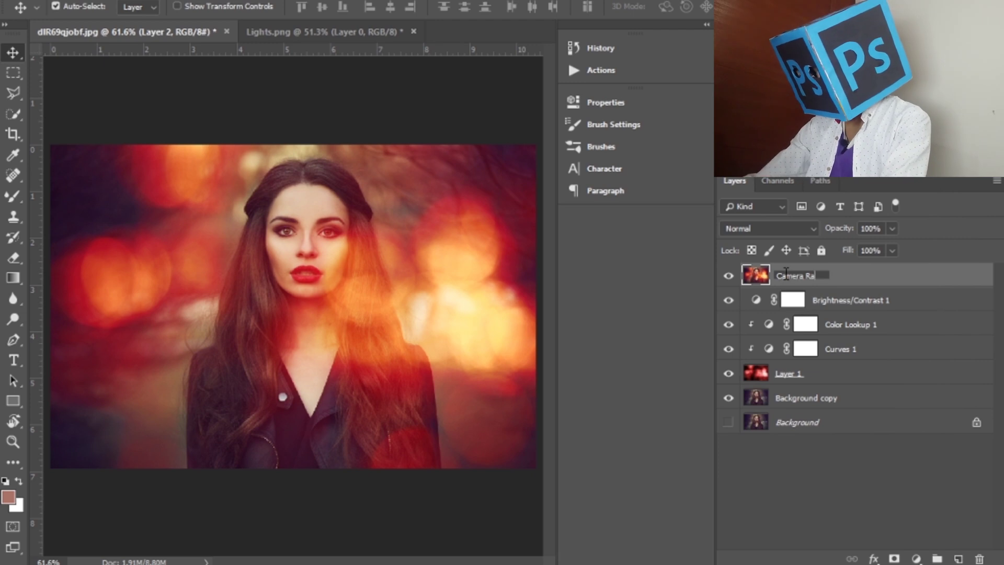
type("w")
key("Return")
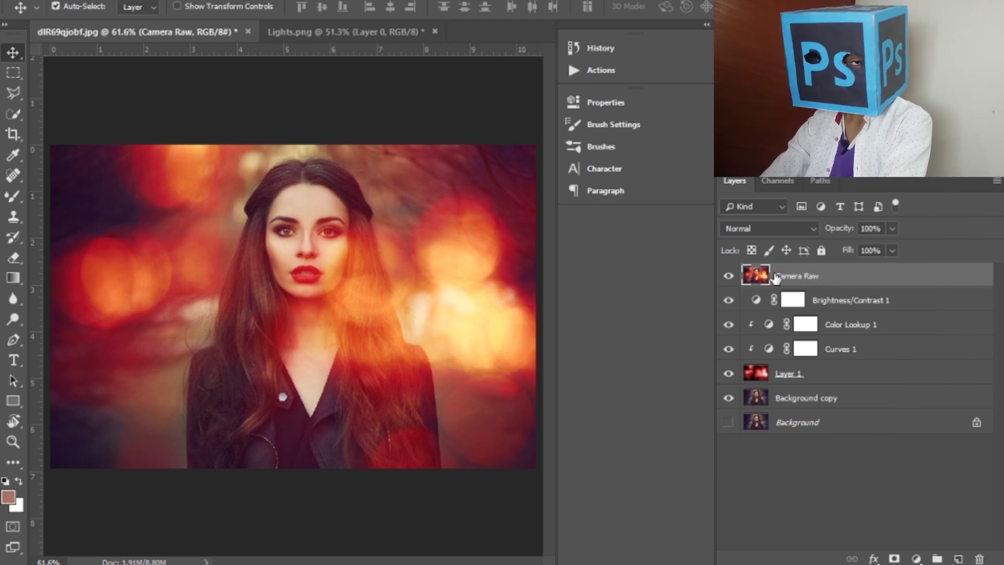
Step: Open the Camera Raw filter on the merged layer and set temperature to -4 and tint to -3
key("ctrl+shift+a")
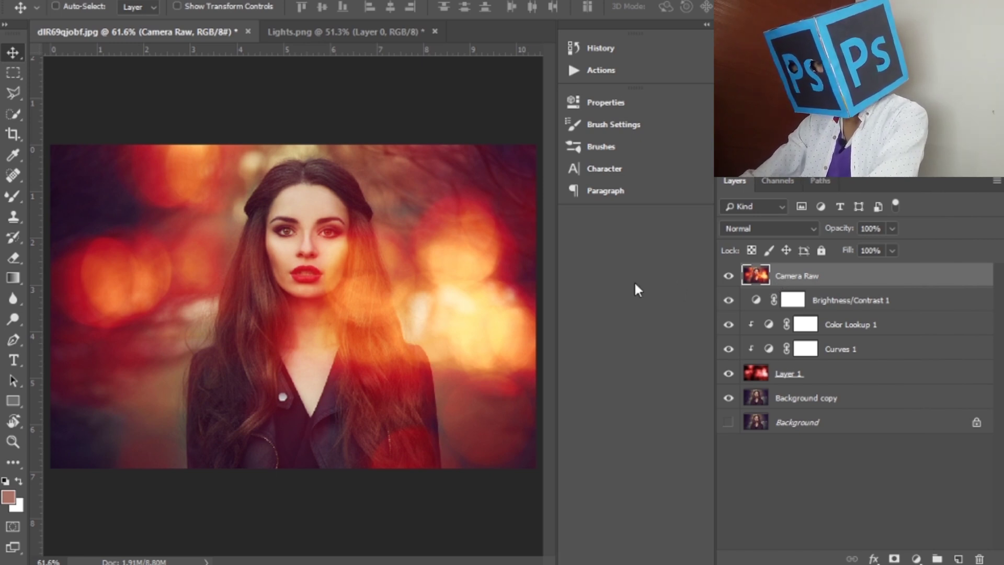
key("ctrl+shift+a")
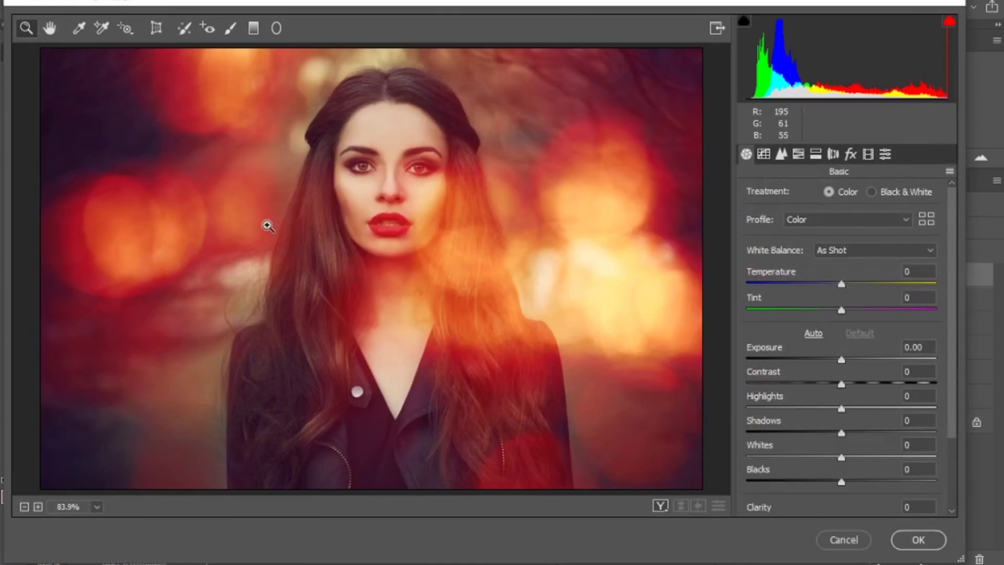
mouse_move(841, 284)
left_mouse_down()
mouse_move(844, 311)
mouse_move(842, 285)
mouse_move(833, 286)
left_mouse_up()
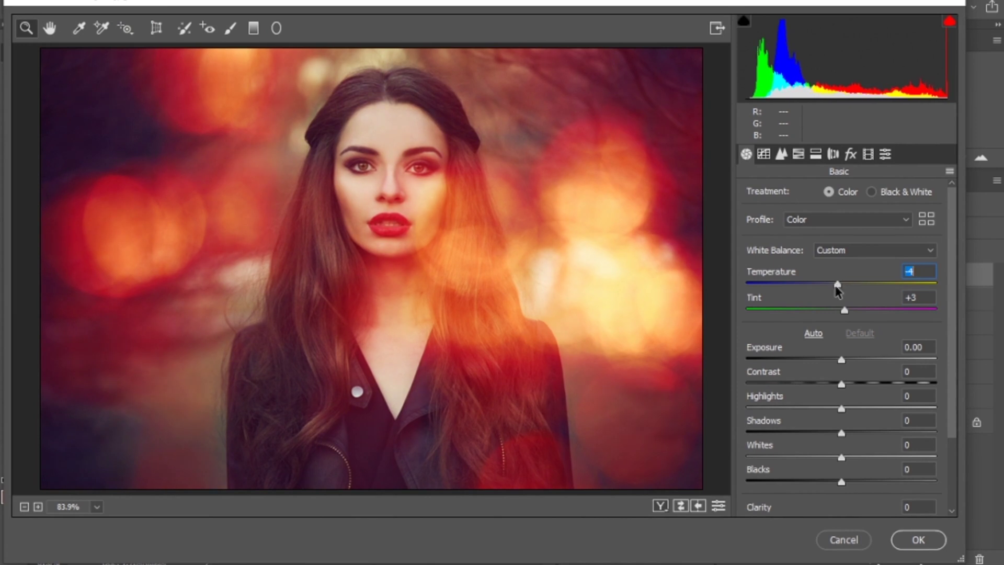
left_click(844, 308)
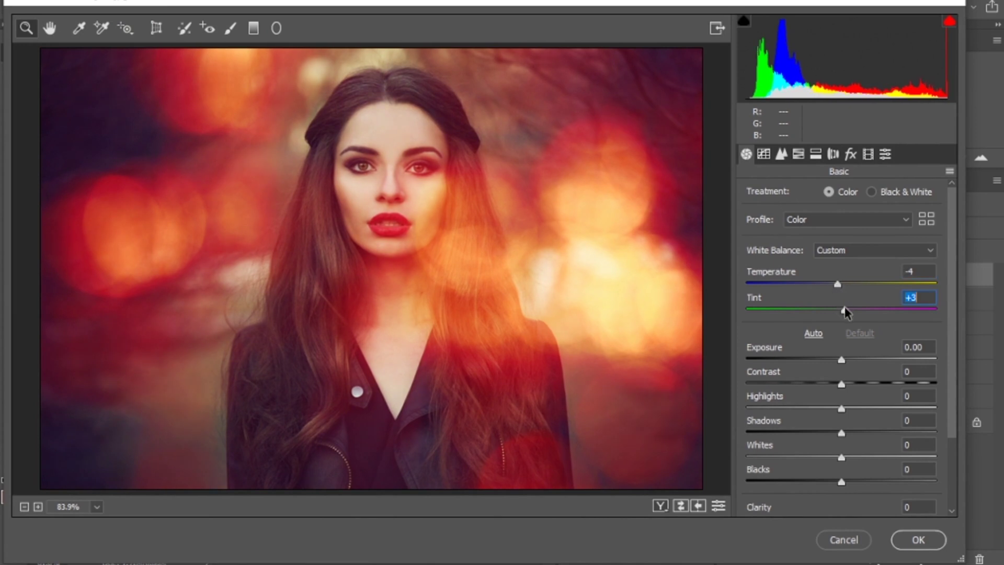
left_click_drag(845, 310, 838, 310)
Step: Set the Camera Raw exposure to -0.30, contrast to +13, highlights to -46 and shadows to +6
left_click_drag(841, 361, 797, 410)
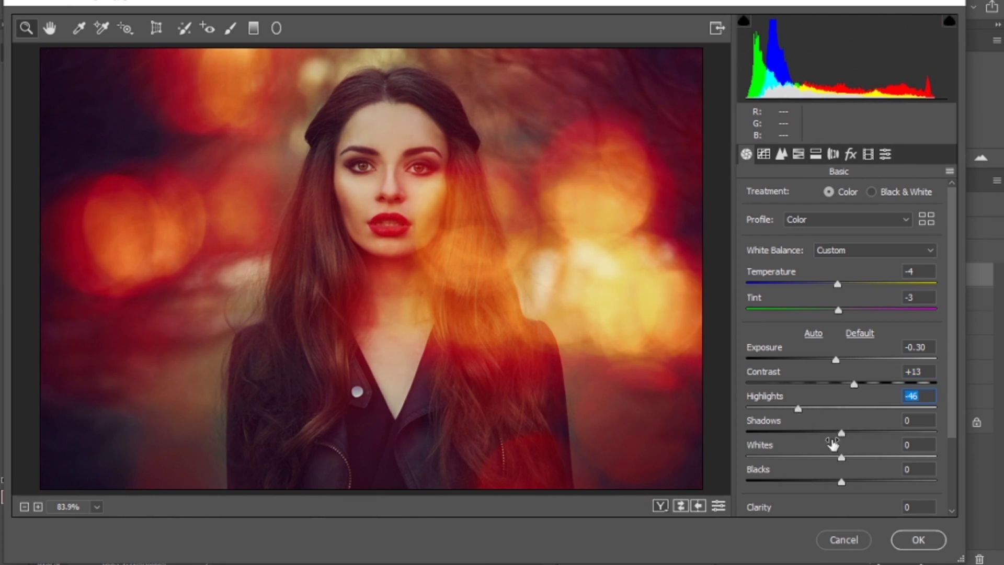
left_click_drag(842, 434, 848, 435)
scroll(858, 413, "down", 3)
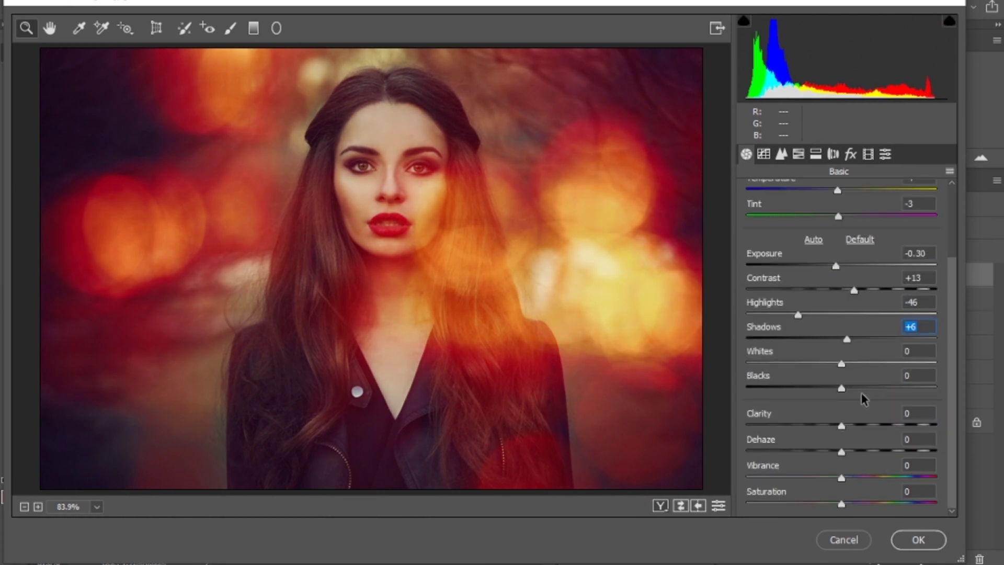
Step: Set the HSL saturation of oranges to -12 and reds to +1, and apply the Camera Raw filter
left_click(801, 155)
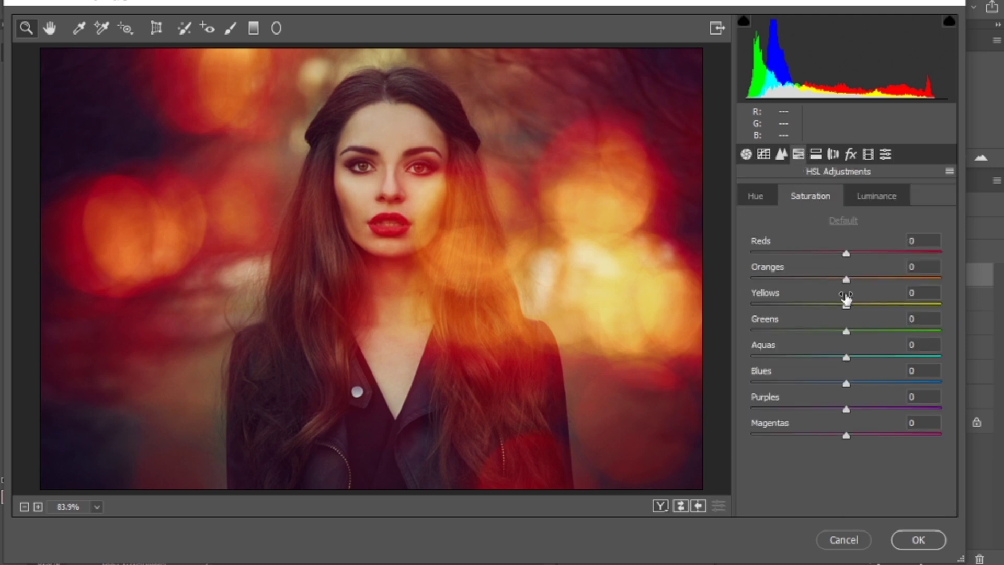
mouse_move(848, 281)
left_mouse_down()
mouse_move(803, 286)
mouse_move(846, 283)
mouse_move(836, 290)
left_mouse_up()
mouse_move(845, 253)
left_mouse_down()
mouse_move(839, 260)
mouse_move(847, 254)
left_mouse_up()
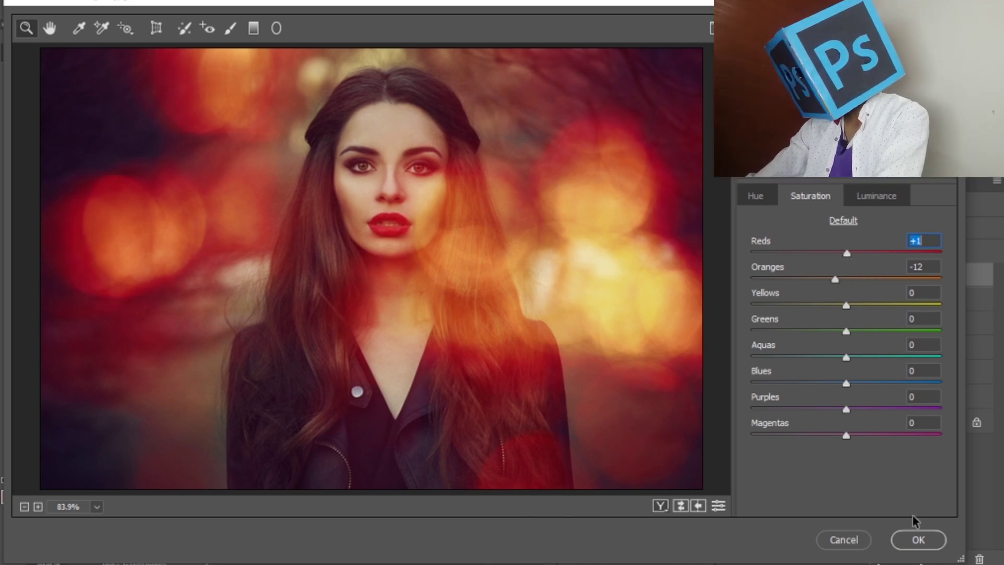
left_click(918, 540)
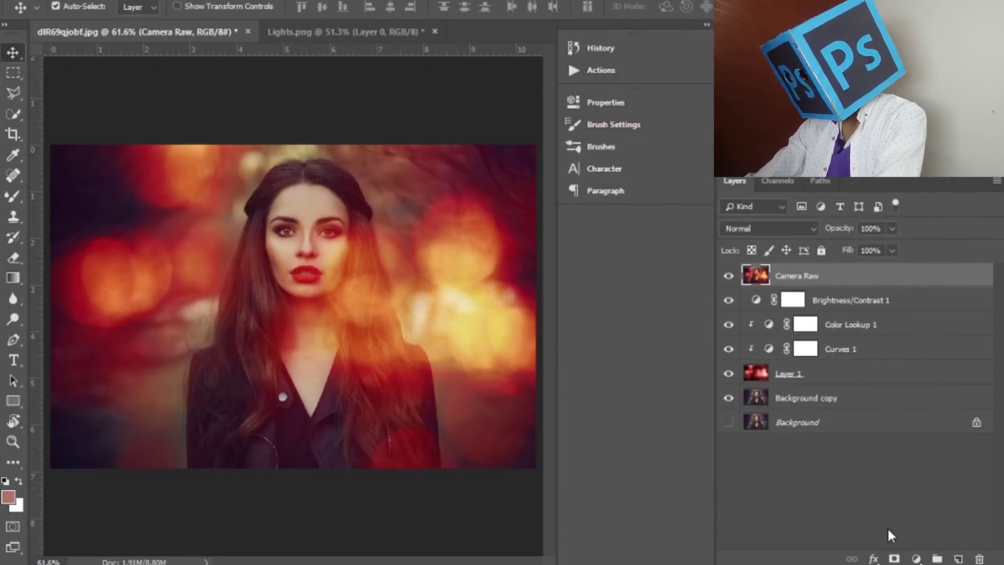
Step: Add a Gradient Fill layer above the Camera Raw layer using the Black, White gradient preset
left_click(916, 559)
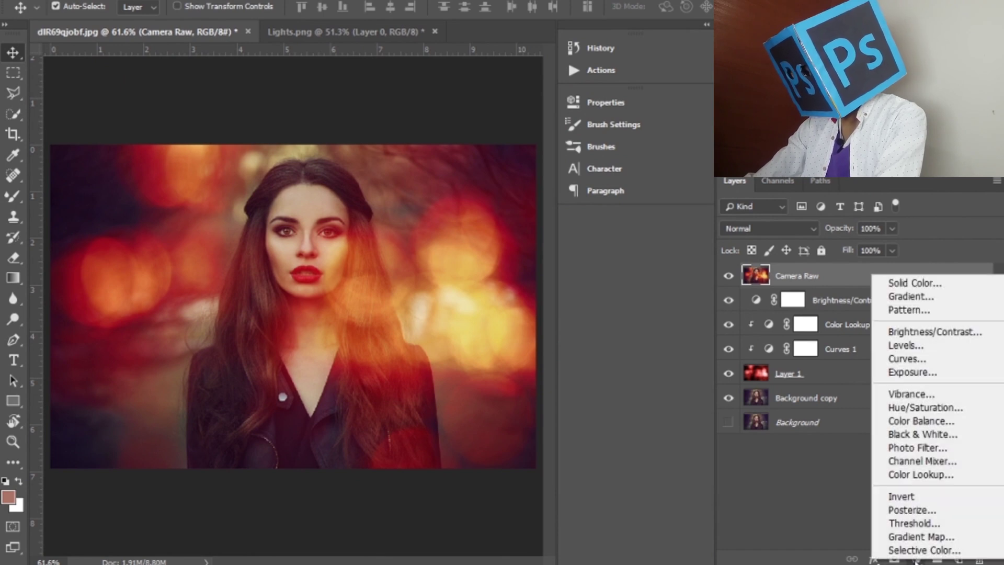
left_click(920, 294)
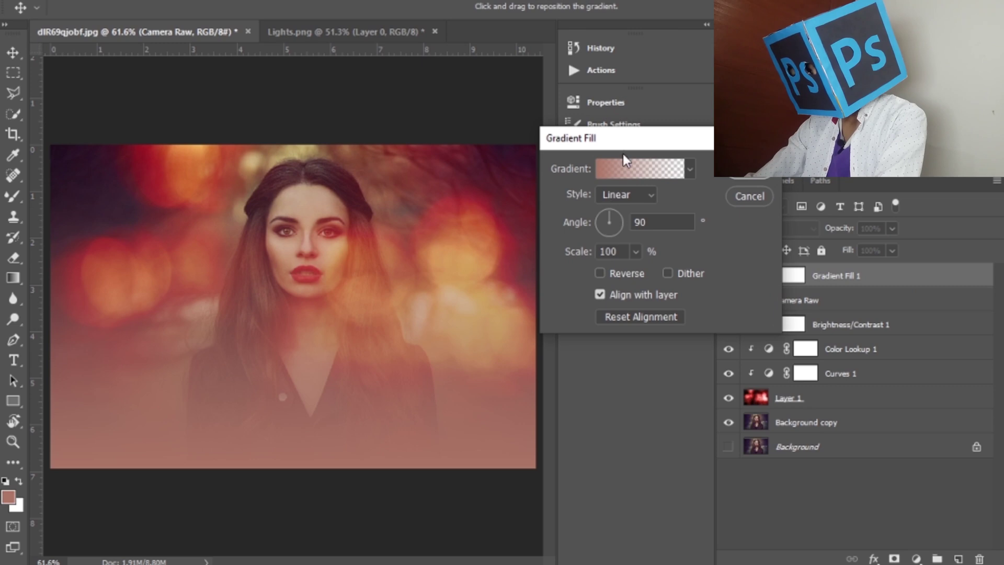
left_click(617, 168)
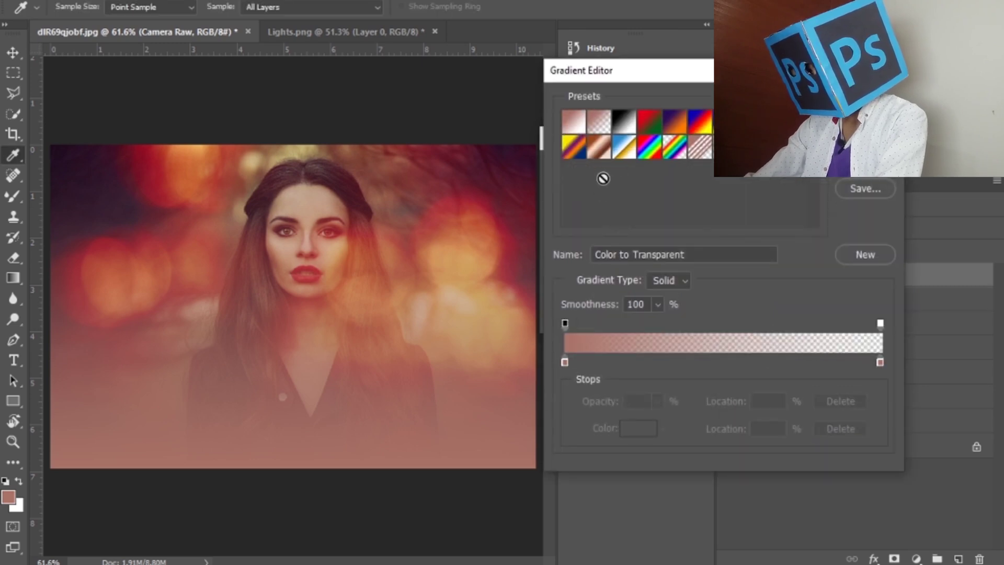
left_click(597, 121)
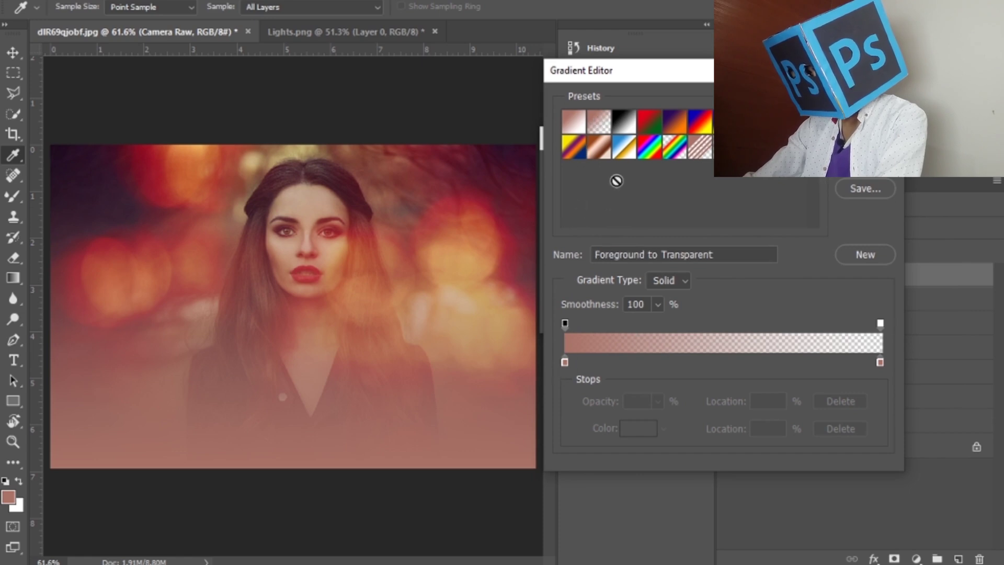
left_click(621, 126)
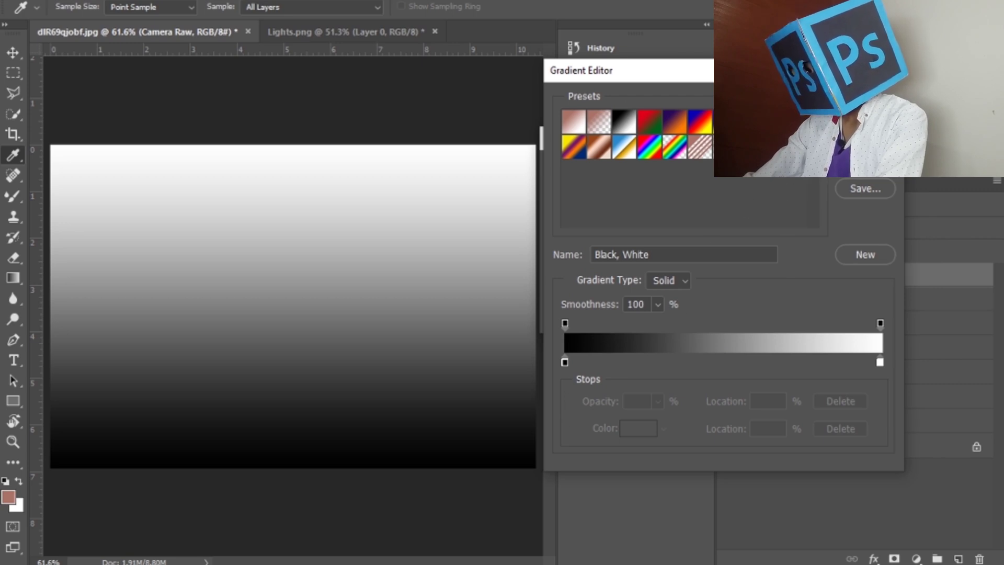
left_click(865, 110)
Step: Set the gradient fill's style to Radial and reverse it so the white centre fades to black edges
left_click(617, 195)
left_click(606, 219)
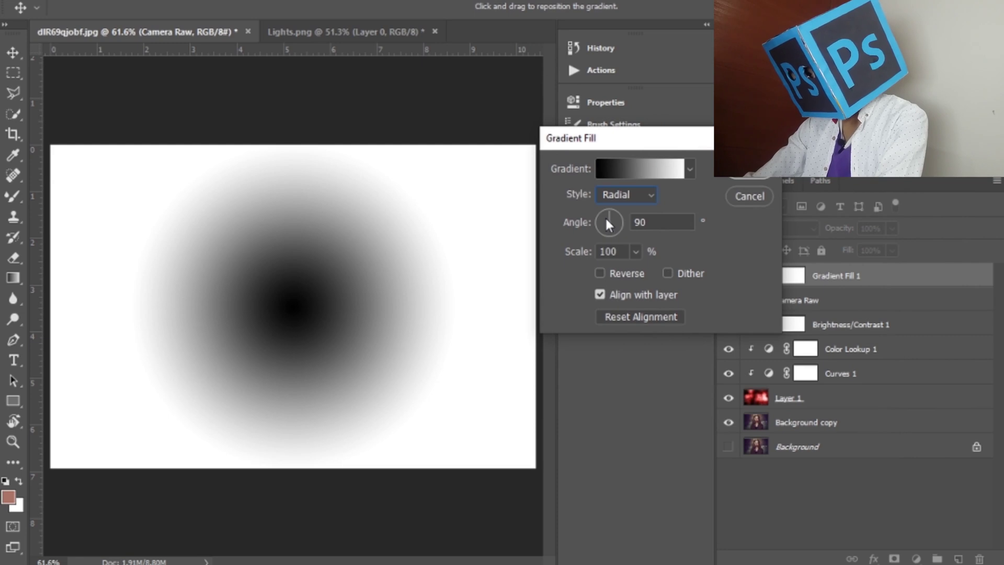
left_click(599, 273)
Step: Set the angle of the radial gradient fill to 130 degrees
double_click(638, 222)
type("1")
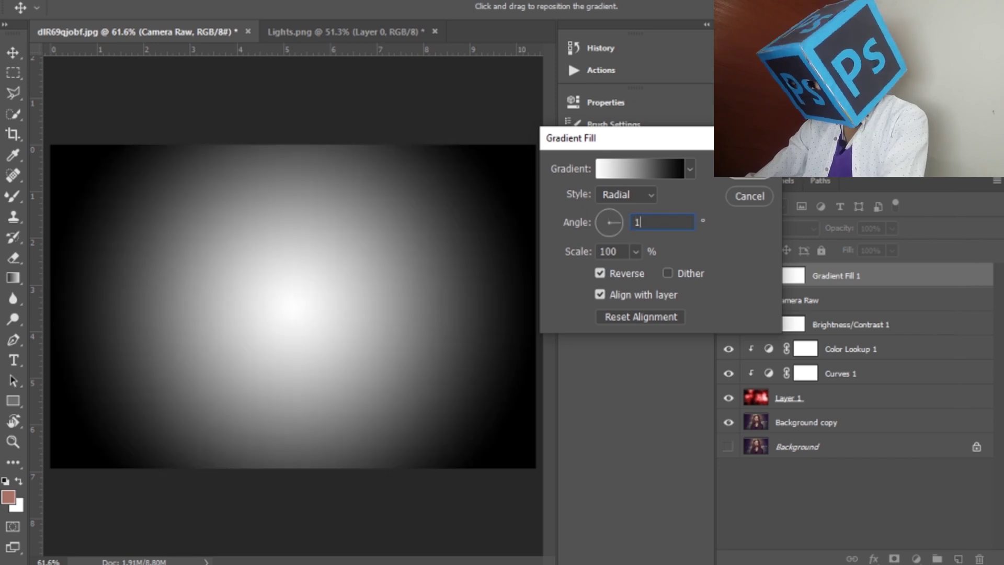
type("20")
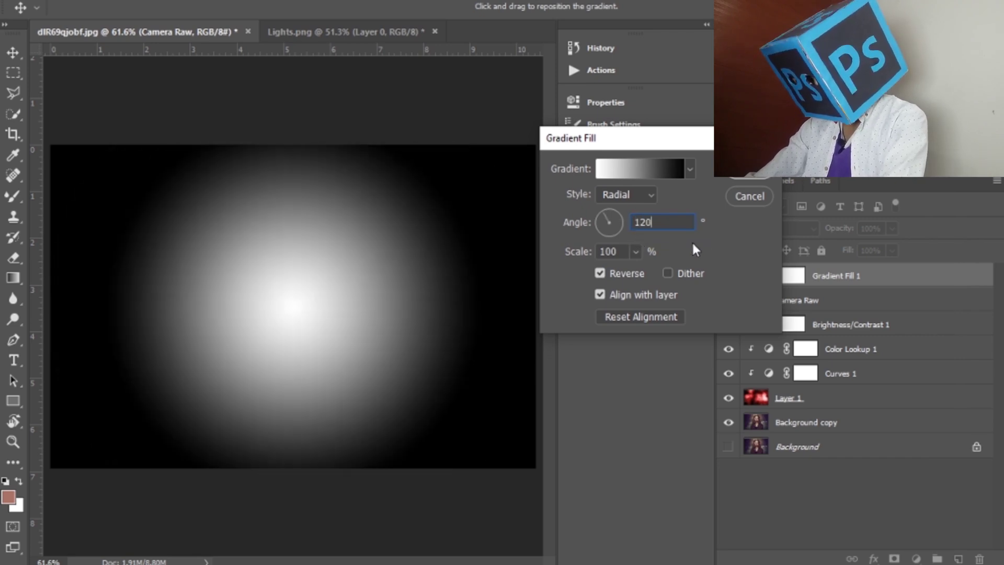
key("BackSpace")
key("BackSpace")
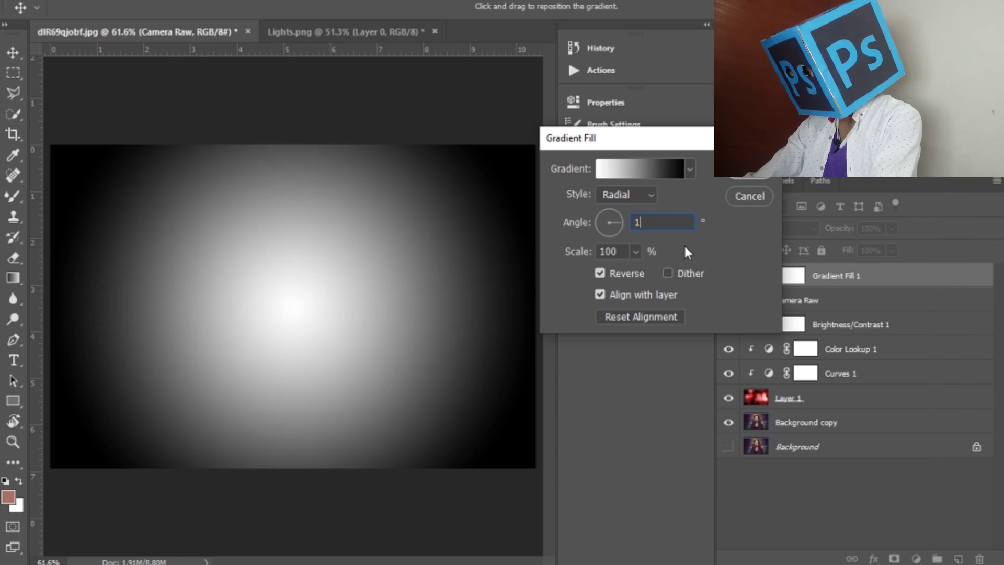
type("30")
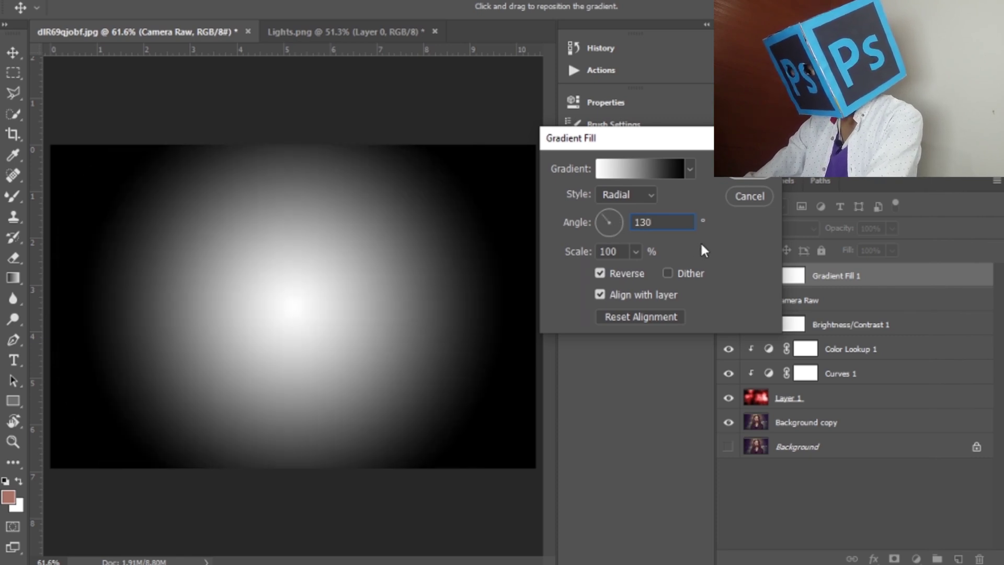
Step: Scale the radial gradient to 122% and apply the gradient fill
left_click(635, 252)
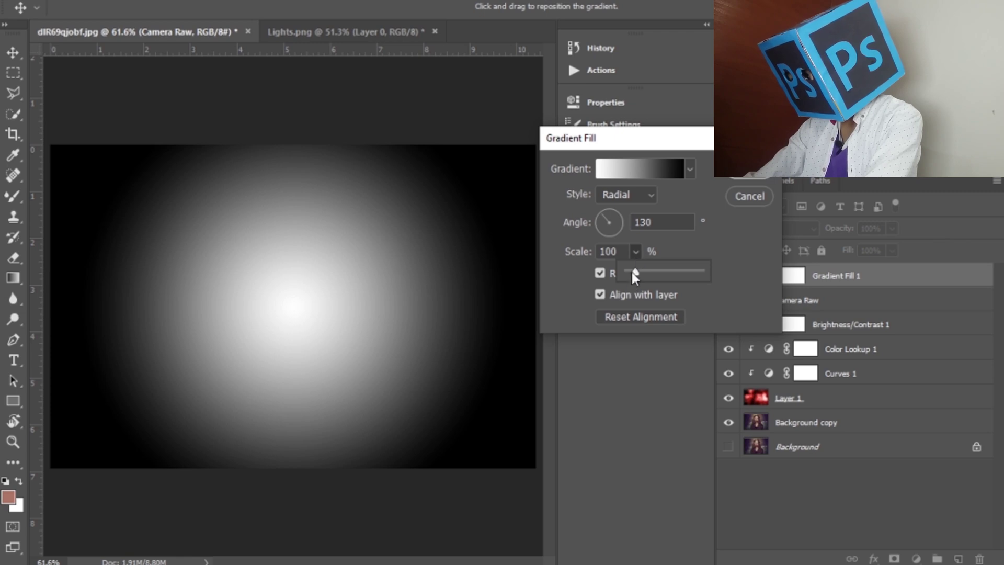
left_click_drag(635, 272, 638, 271)
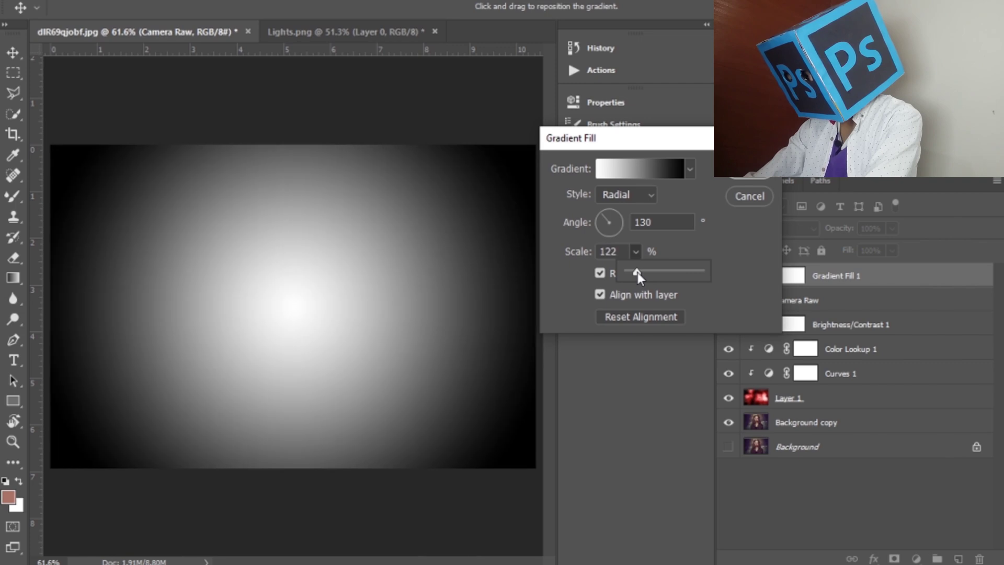
left_click(749, 172)
left_click(749, 172)
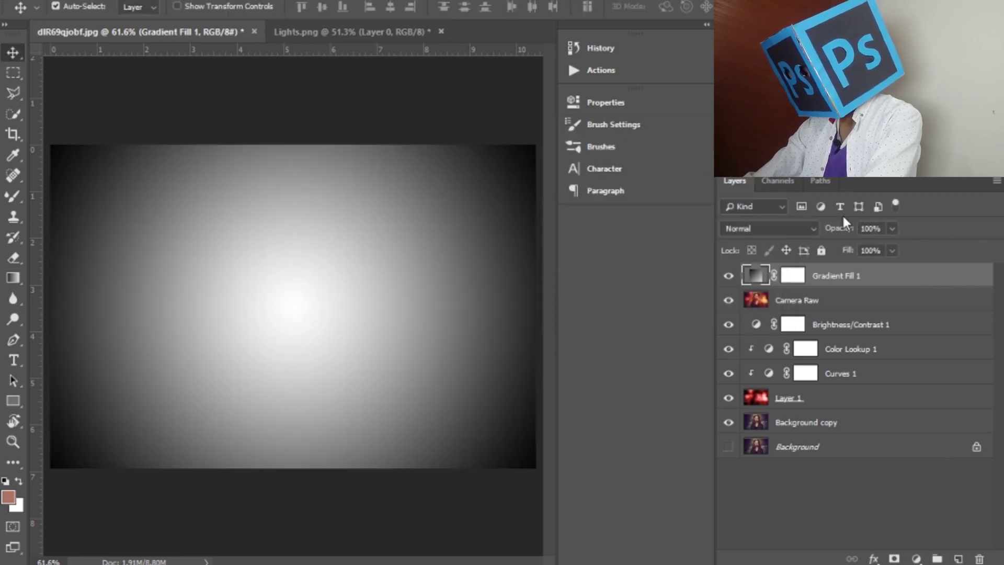
Step: Change the blend mode of the Gradient Fill 1 layer to Multiply so it darkens the photo's edges
left_click(767, 228)
scroll(778, 261, "down", 3)
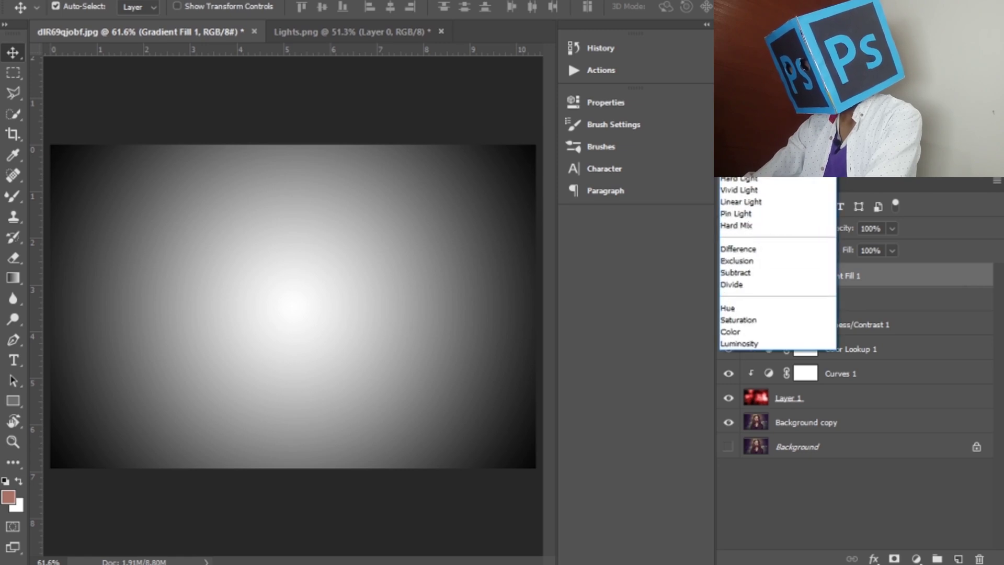
left_click(745, 25)
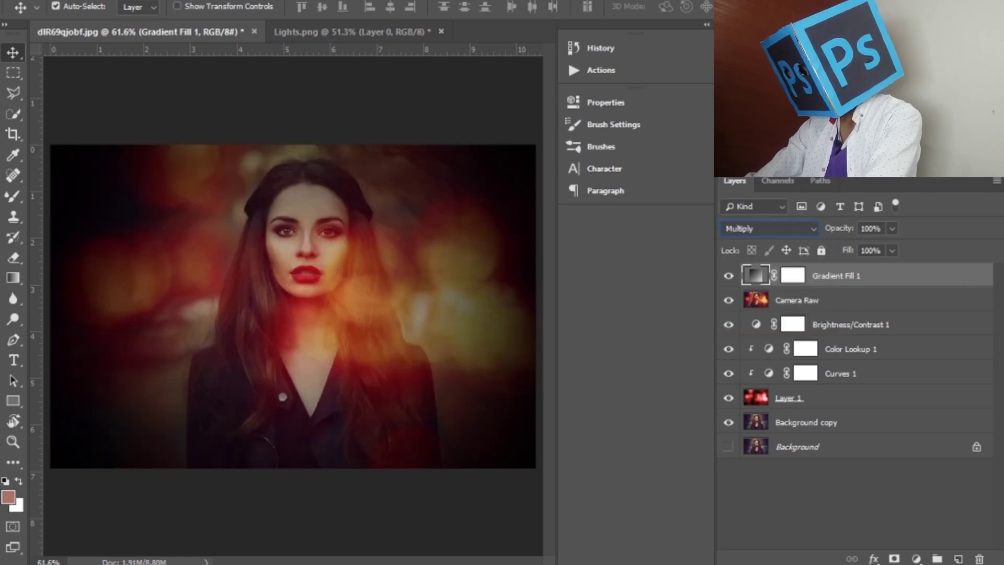
Step: Lower the Gradient Fill 1 layer to 50% opacity and 60% fill, and compare the image without and with it
left_click(838, 228)
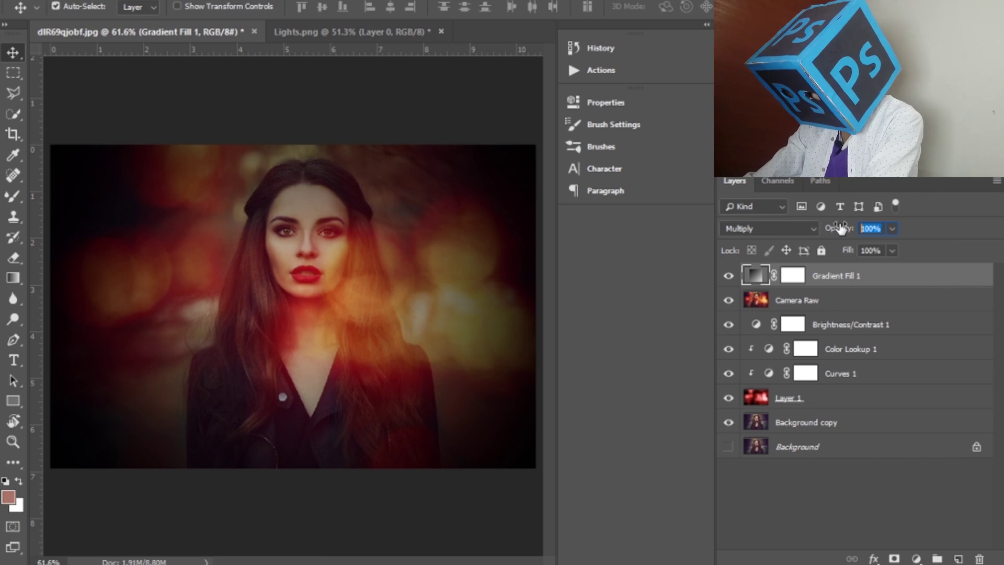
type("50")
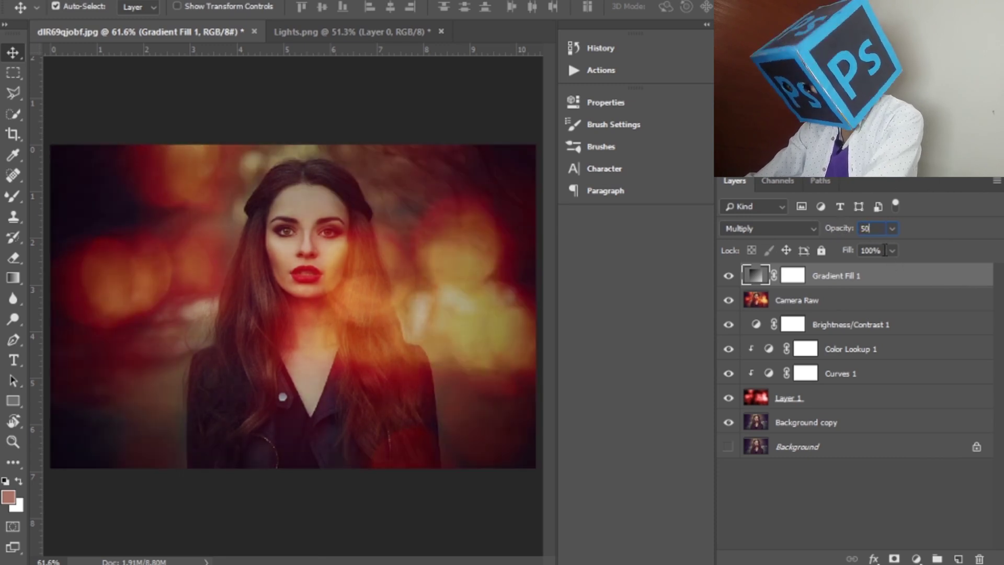
left_click(848, 251)
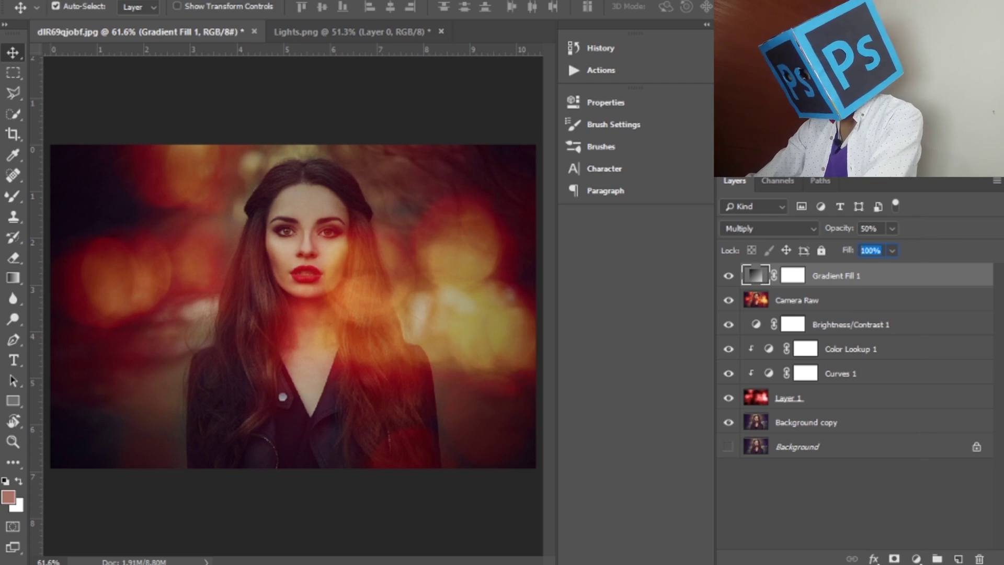
type("60")
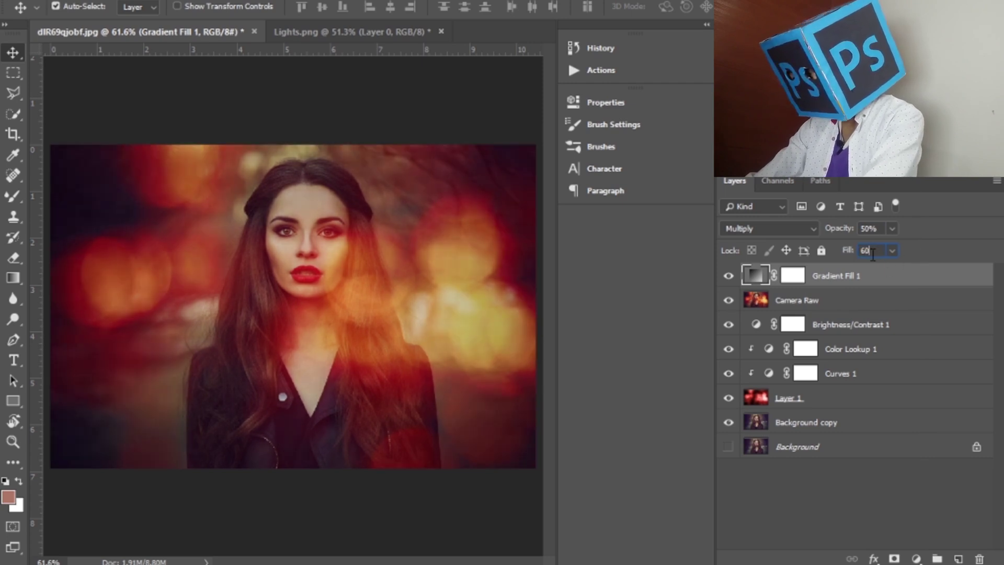
left_click(728, 276)
left_click(728, 276)
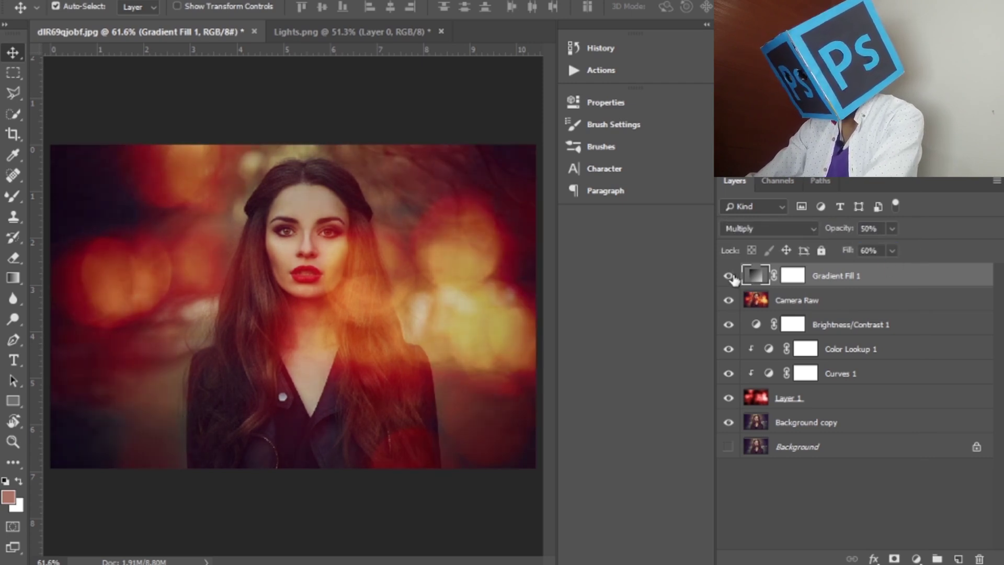
Step: Add a Vibrance adjustment layer above the gradient fill with vibrance -7 and saturation +13
left_click(916, 558)
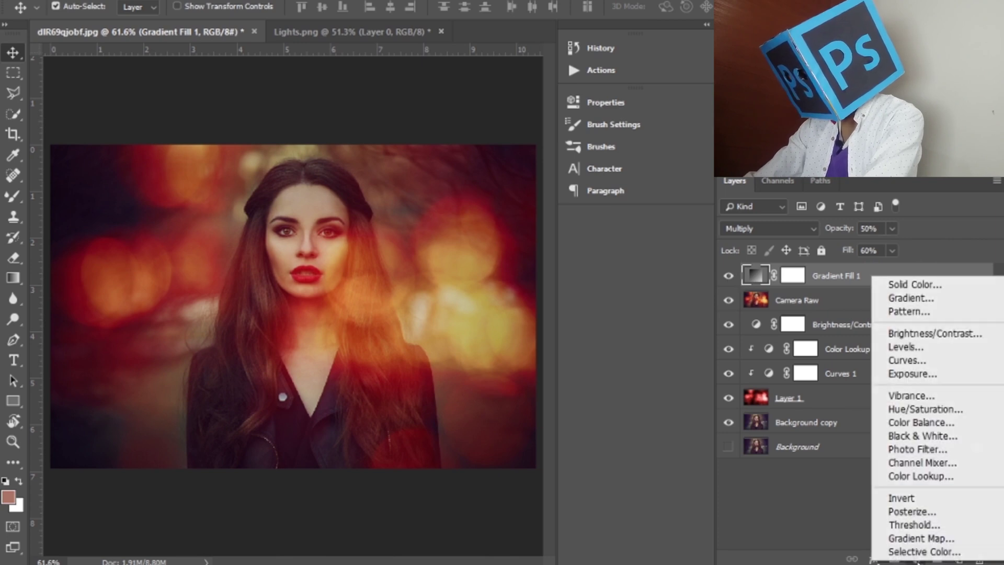
left_click(904, 397)
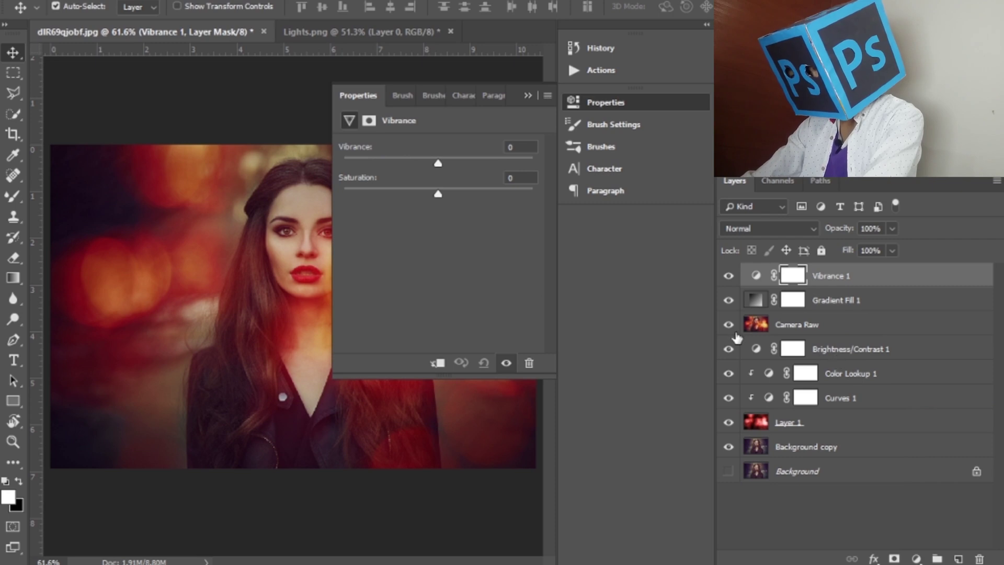
left_click_drag(444, 163, 450, 194)
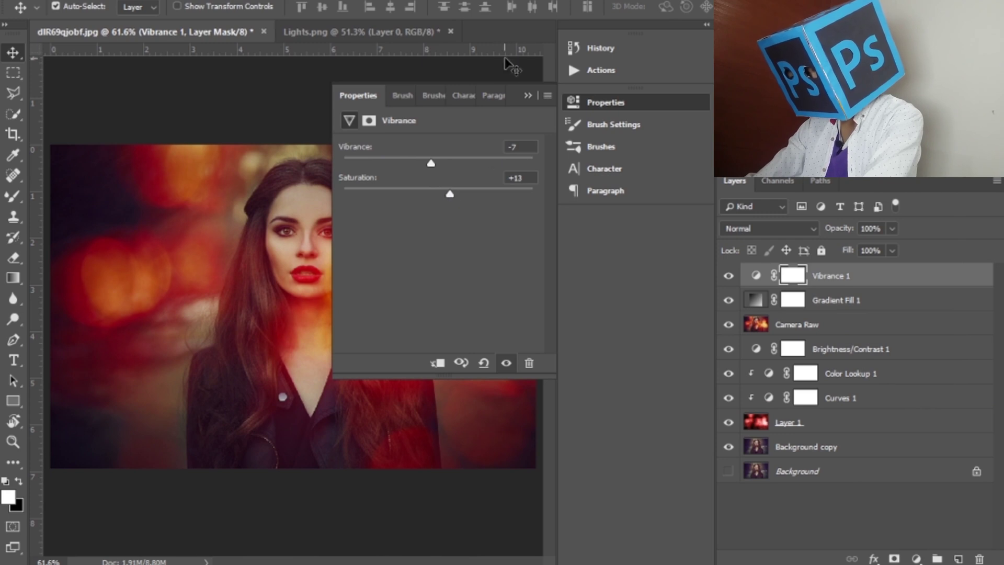
left_click(525, 89)
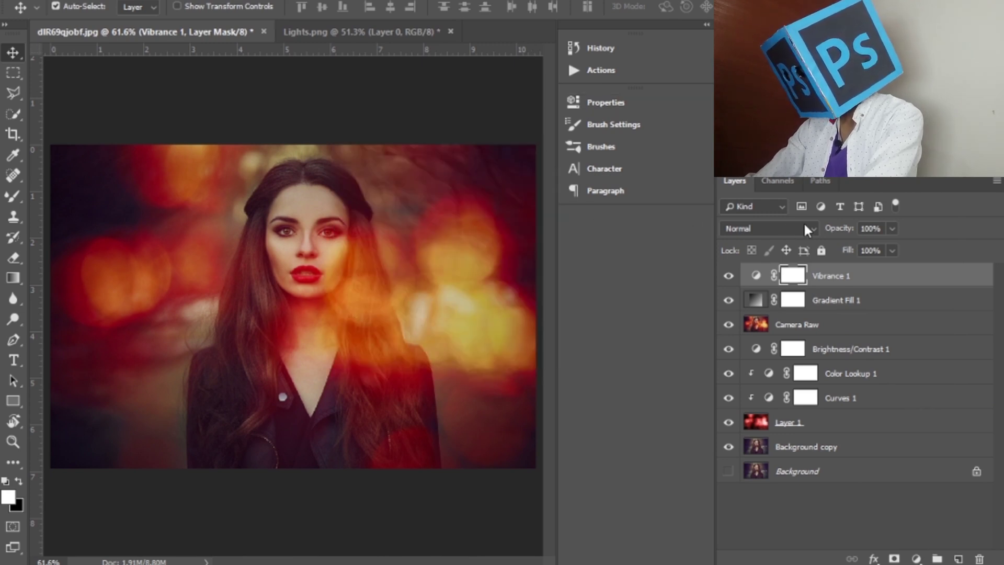
Step: Reduce the Vibrance 1 layer's opacity to 60% and compare the image without and with it
left_click(848, 230)
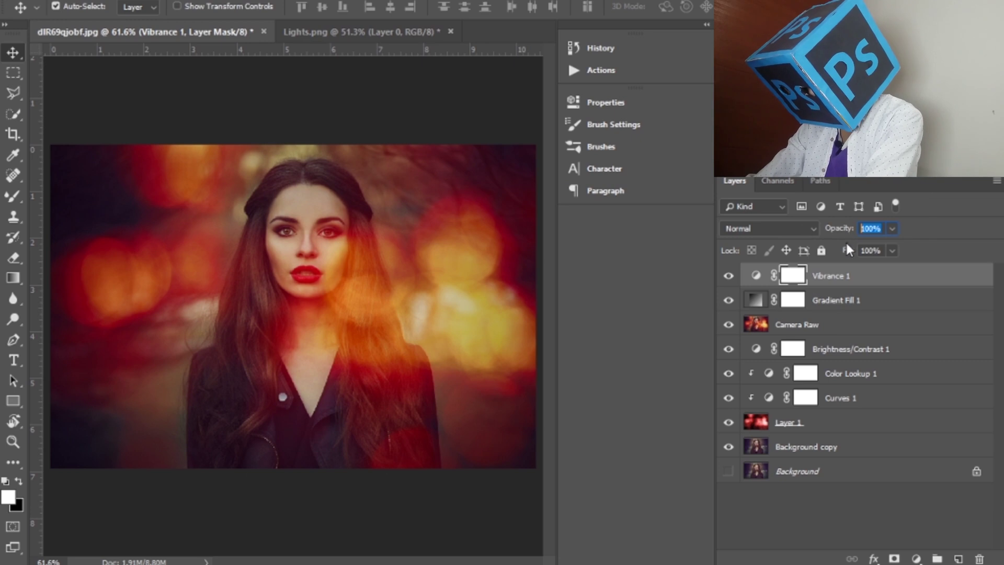
type("60")
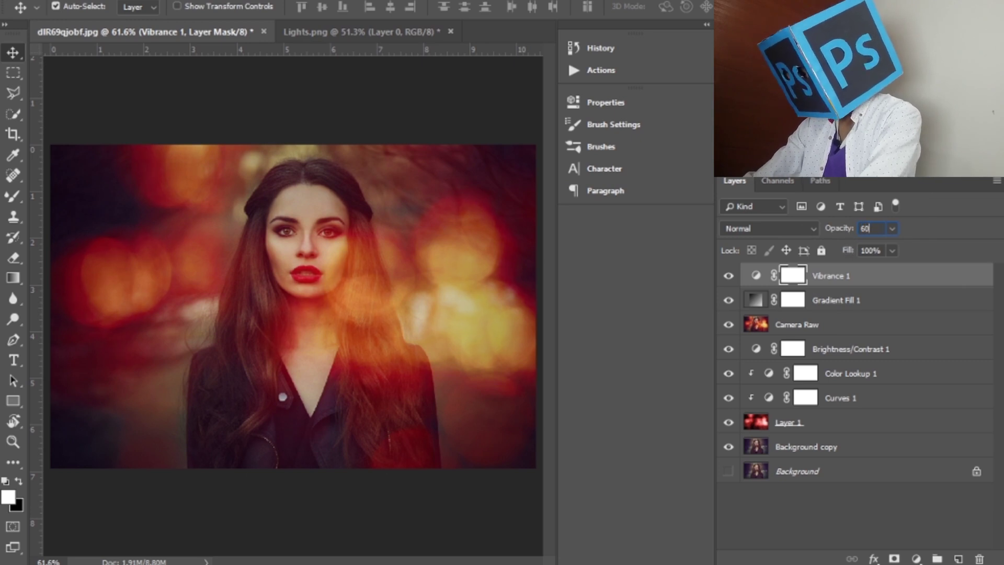
key("Return")
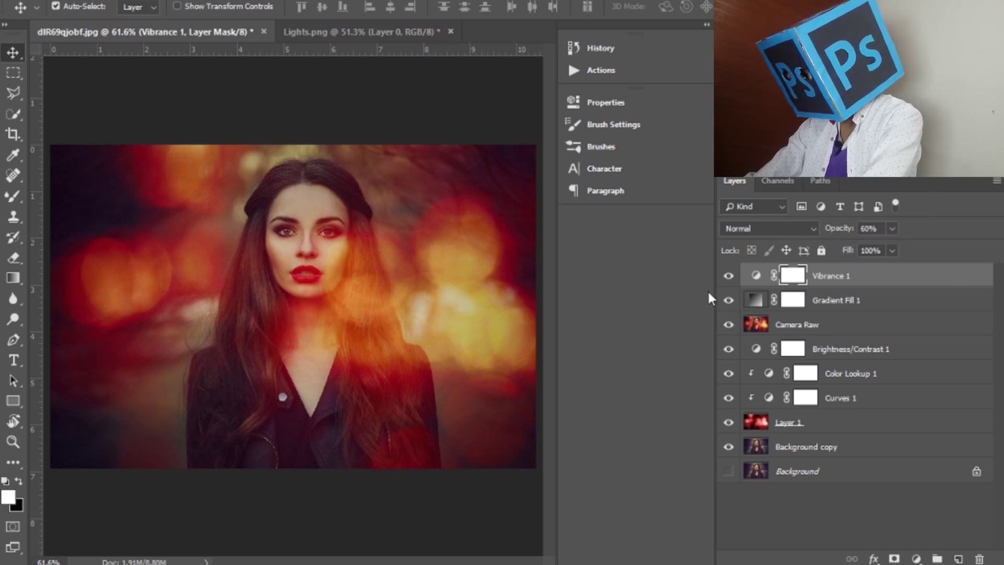
left_click(728, 276)
left_click(729, 276)
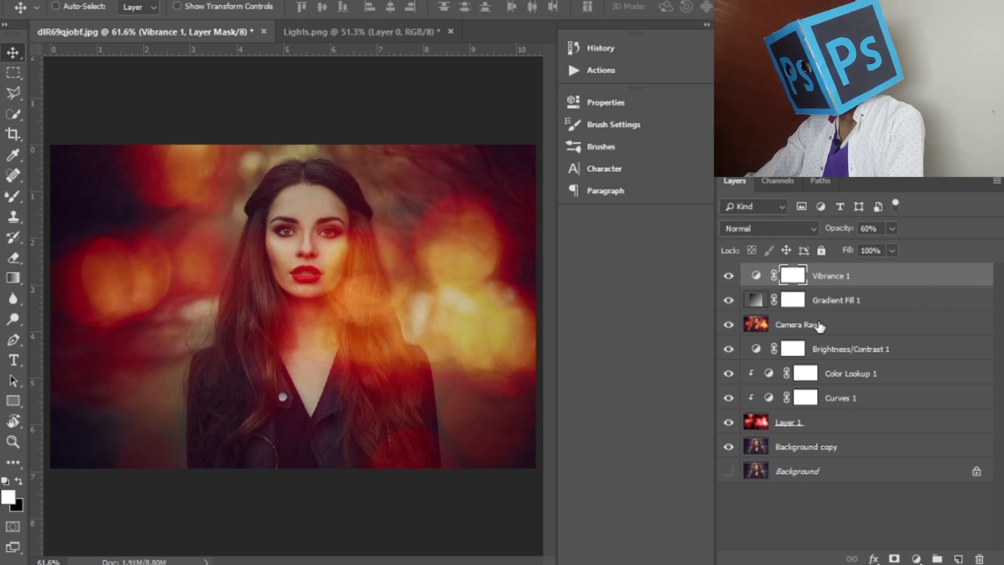
Step: Merge all visible layers into a single layer above the hidden Background, without keeping a separate stamped copy
key("ctrl+alt+shift+e")
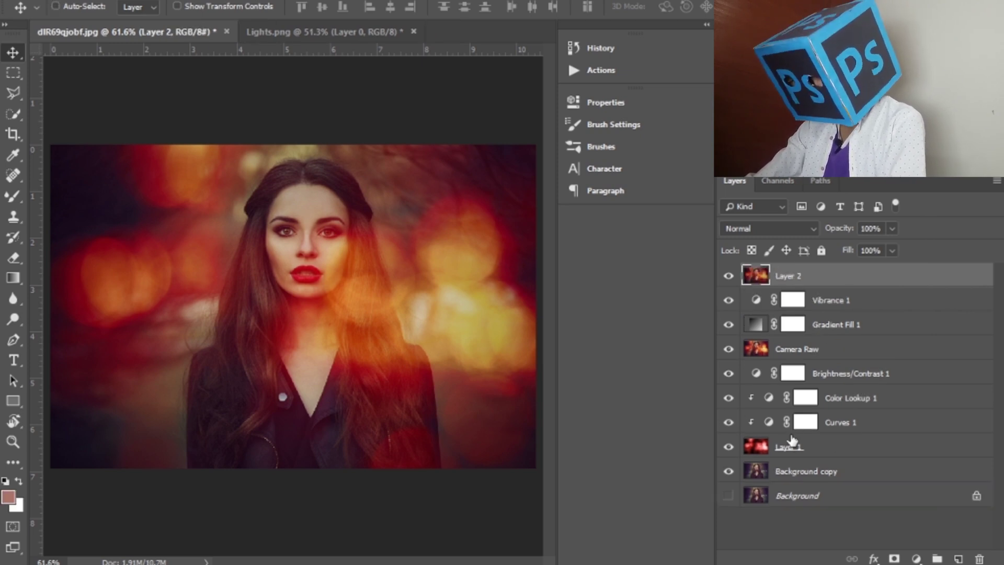
key("ctrl+z")
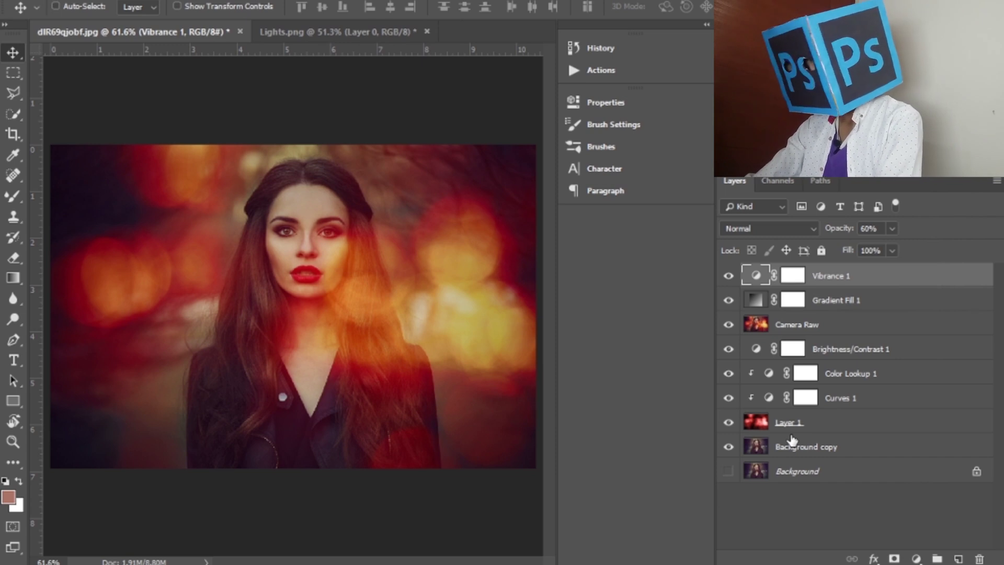
key("ctrl+shift+e")
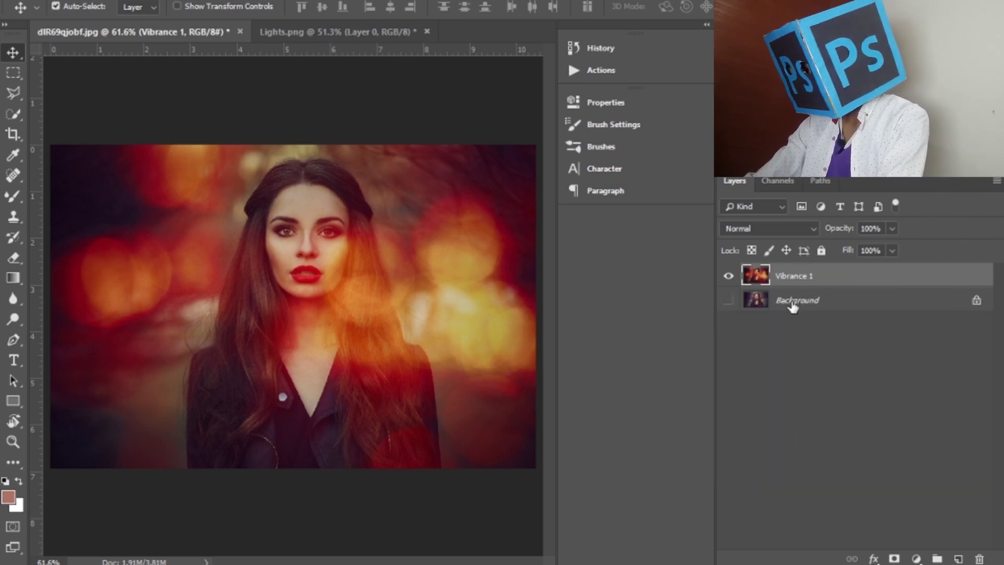
Step: Show the Background layer and toggle the merged layer off and on to compare the original with the edit
left_click(729, 302)
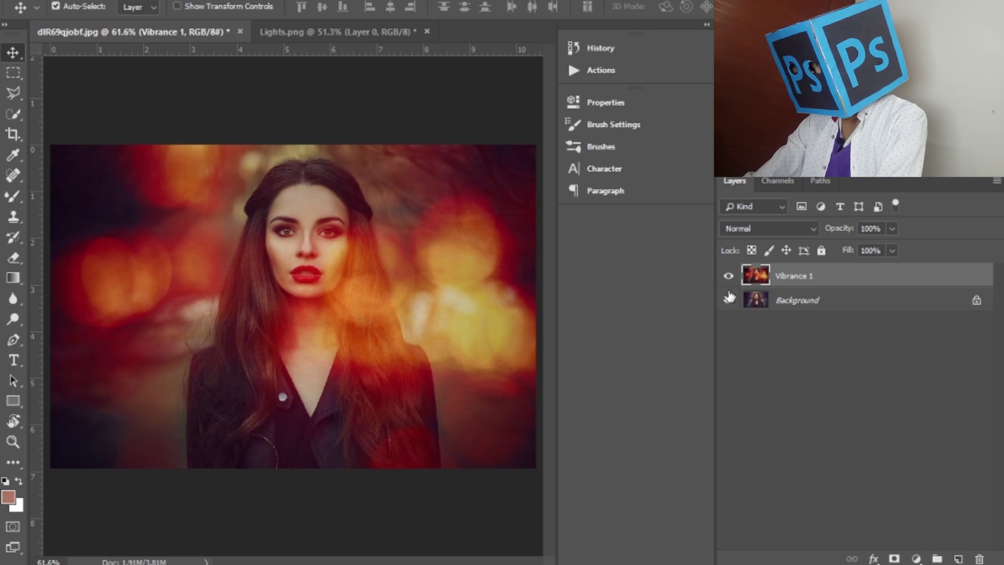
left_click(728, 277)
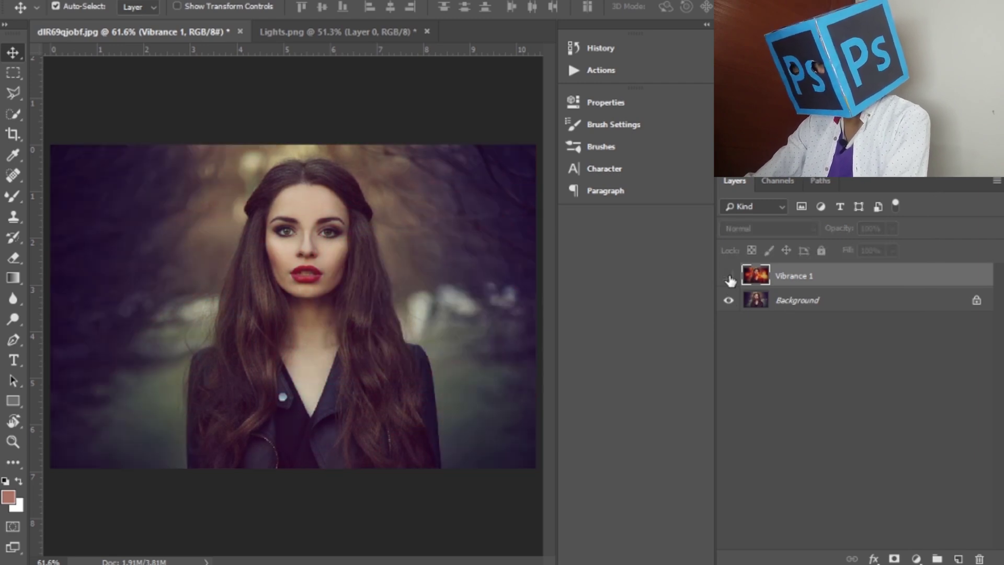
left_click(729, 277)
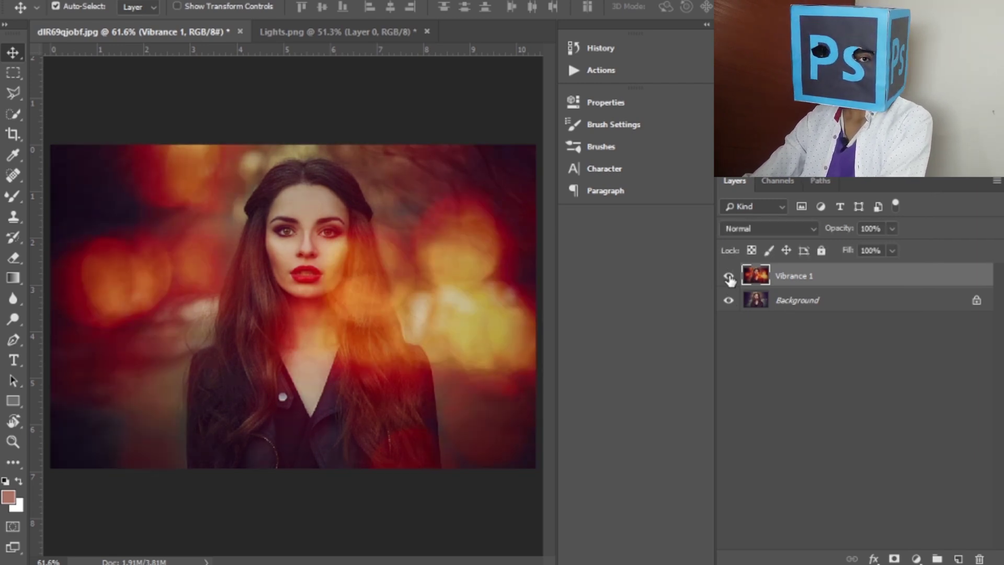